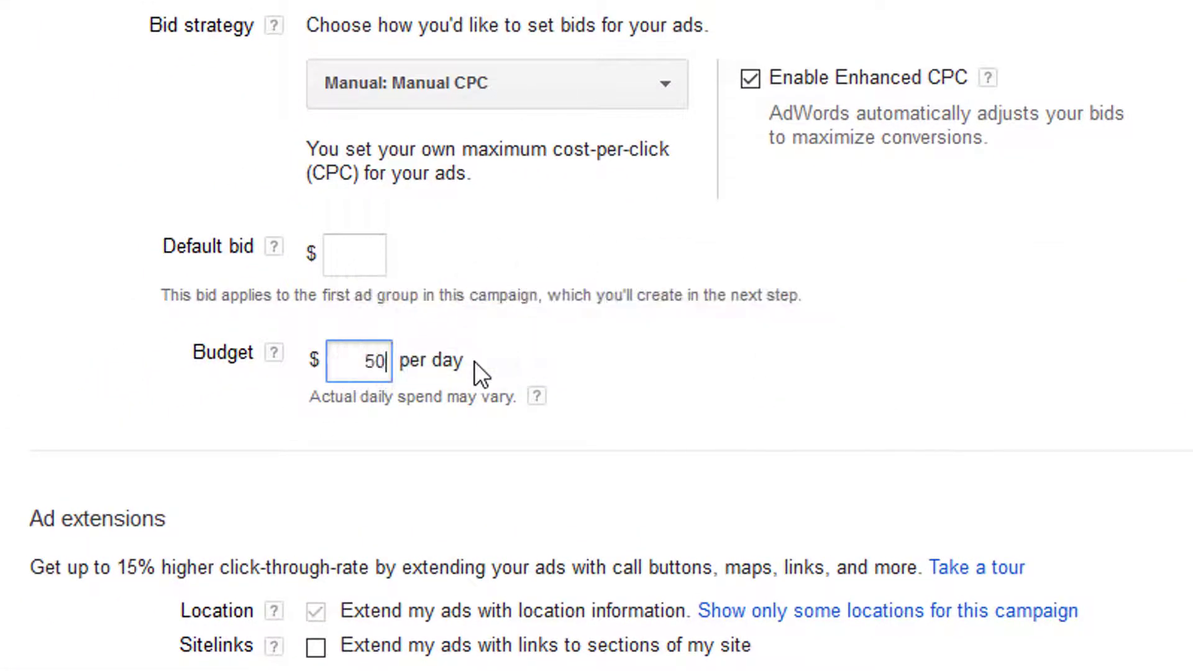
Set the new campaign's daily budget to 2000 dollars
key(BackSpace)
text(250)
key(BackSpace)
key(BackSpace)
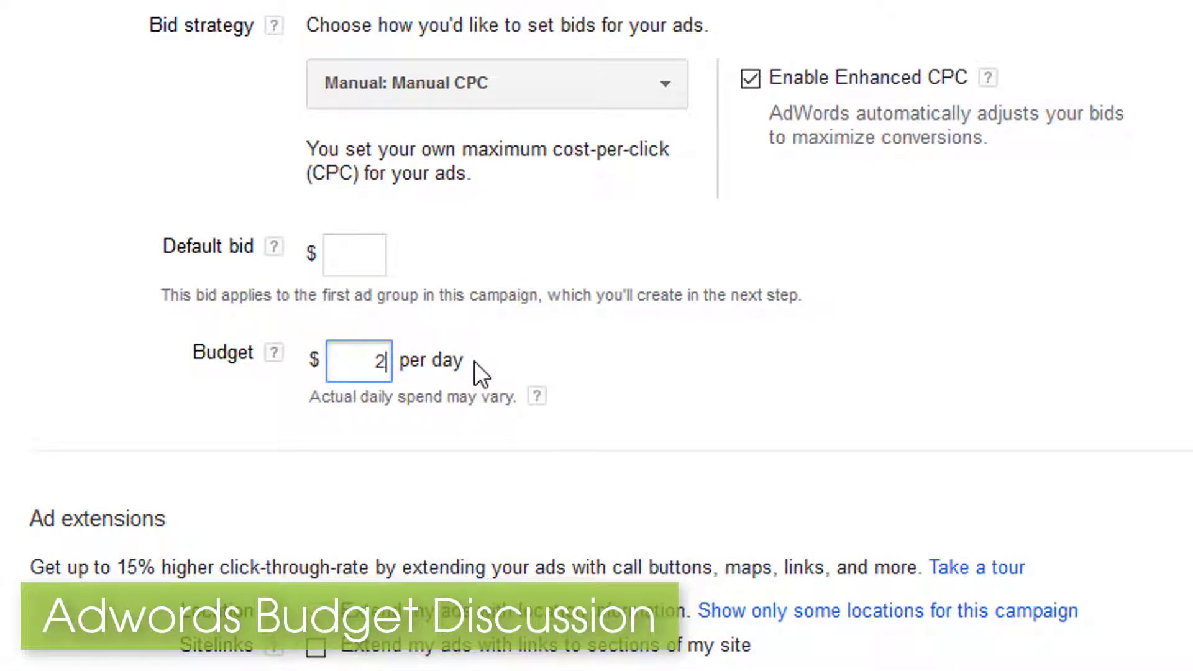
text(000)
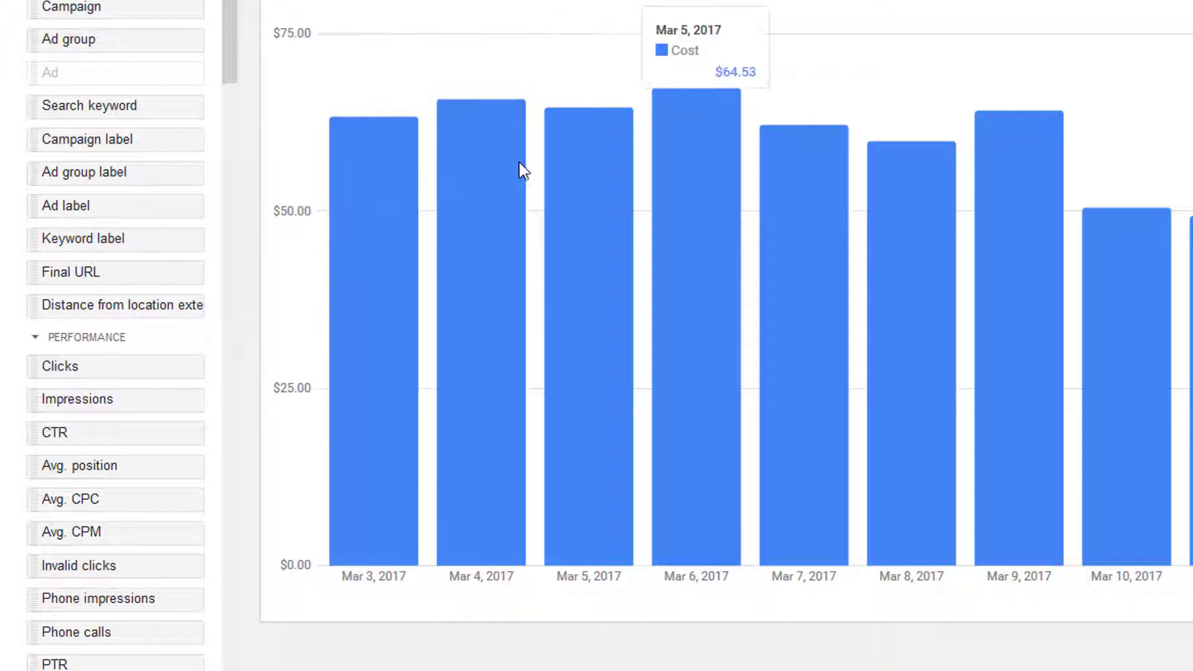
Inspect the daily cost bars from March 4 to March 8, 2017 in the bar chart
click(491, 166)
click(578, 165)
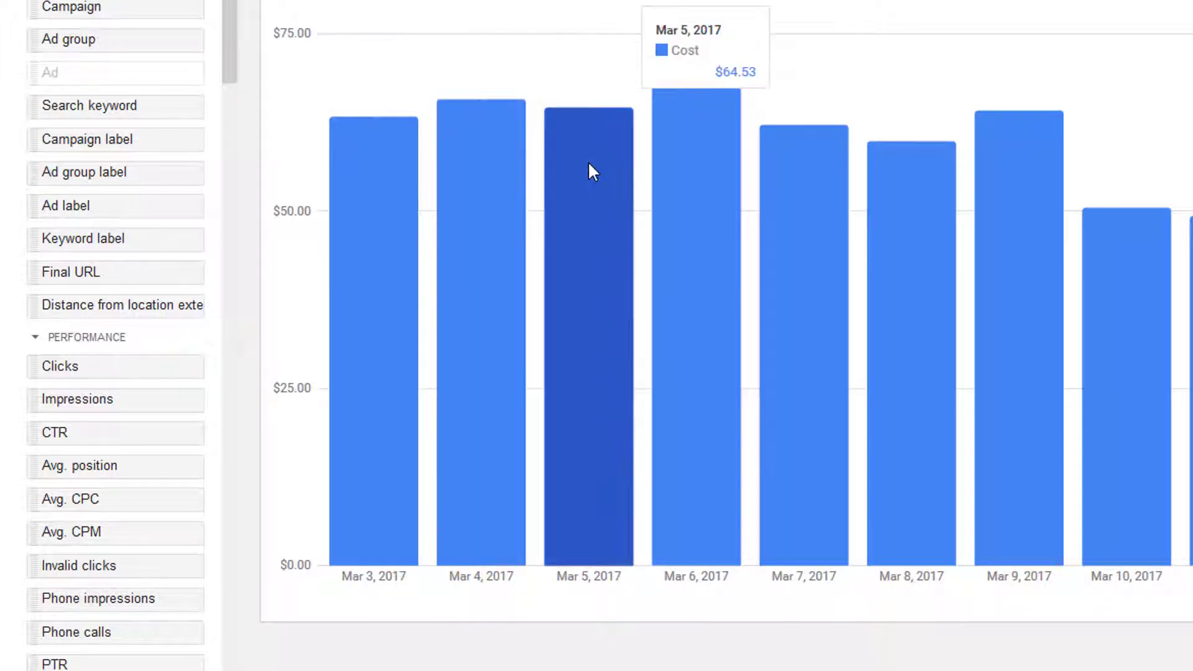
click(705, 150)
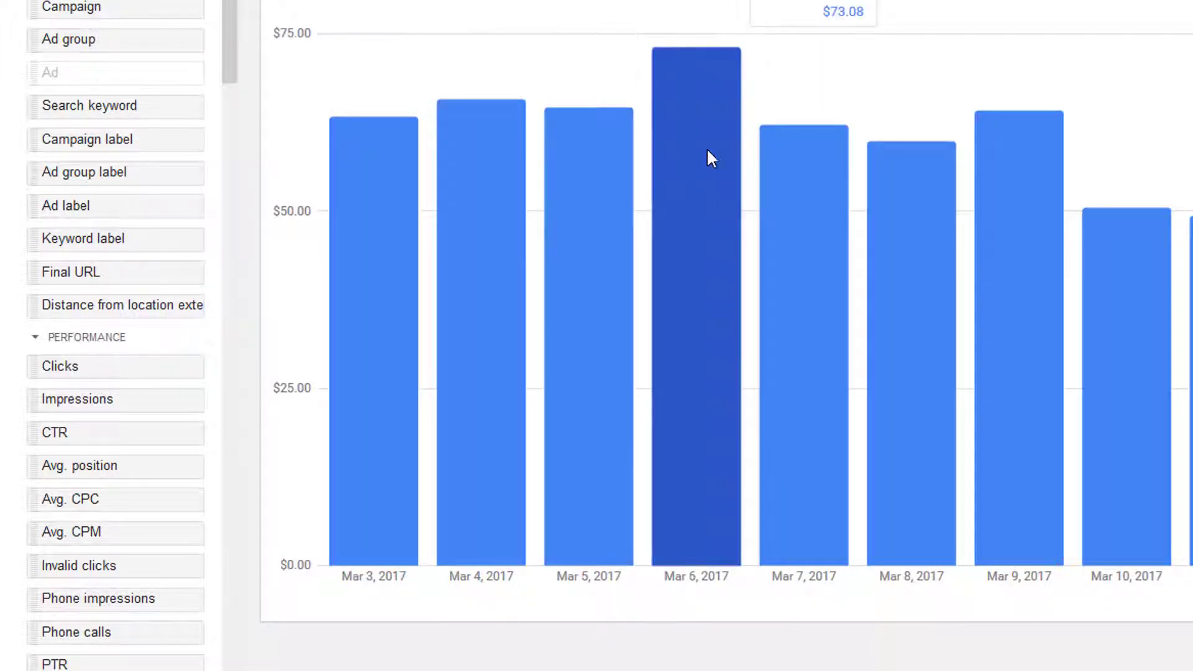
click(816, 151)
click(924, 149)
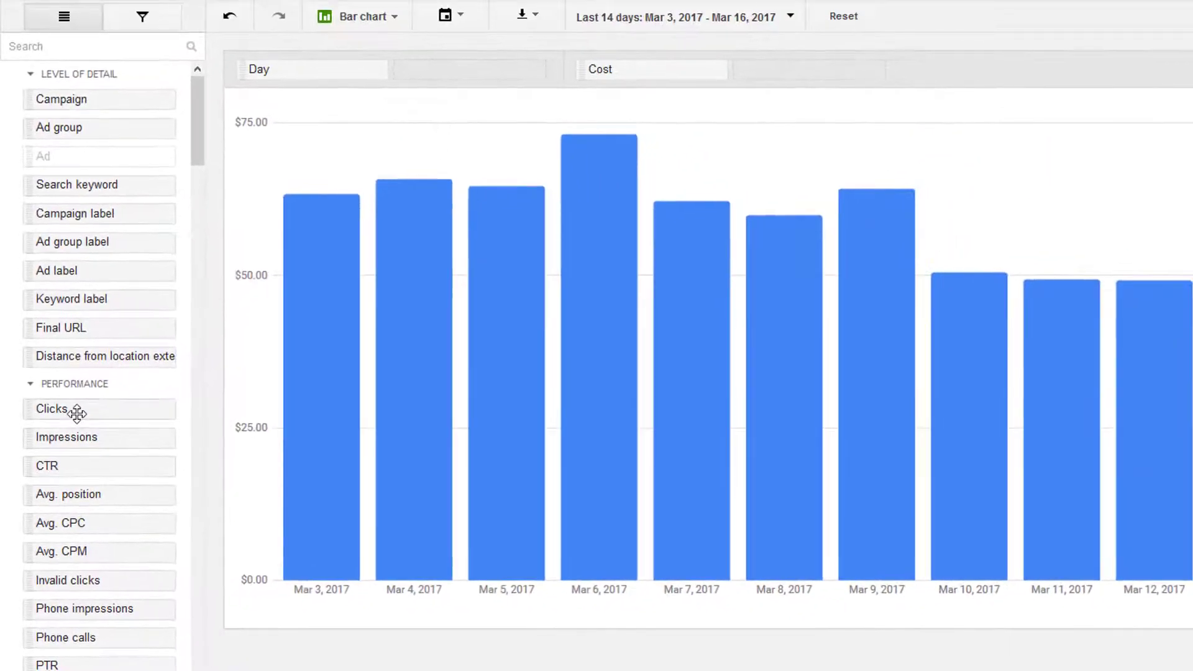
Add the Clicks metric beside Cost in the daily bar chart and inspect the March 10 and 11 bars
drag(87, 371, 843, 13)
drag(727, 103, 771, 75)
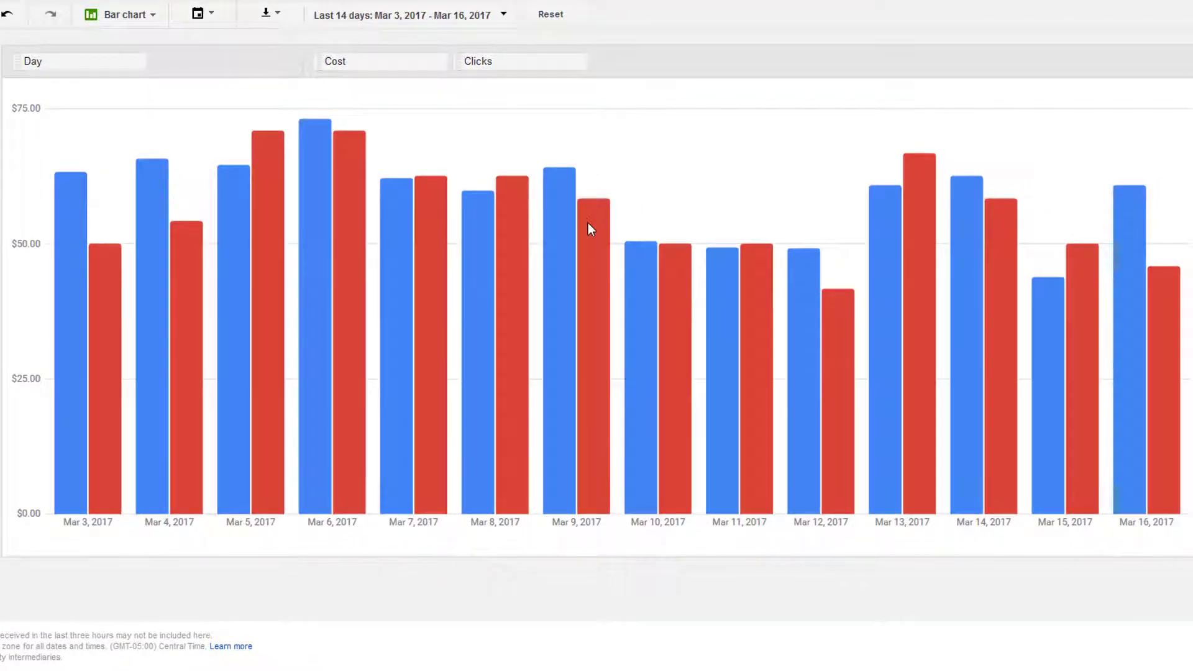
mouse_move(597, 236)
mouse_move(643, 260)
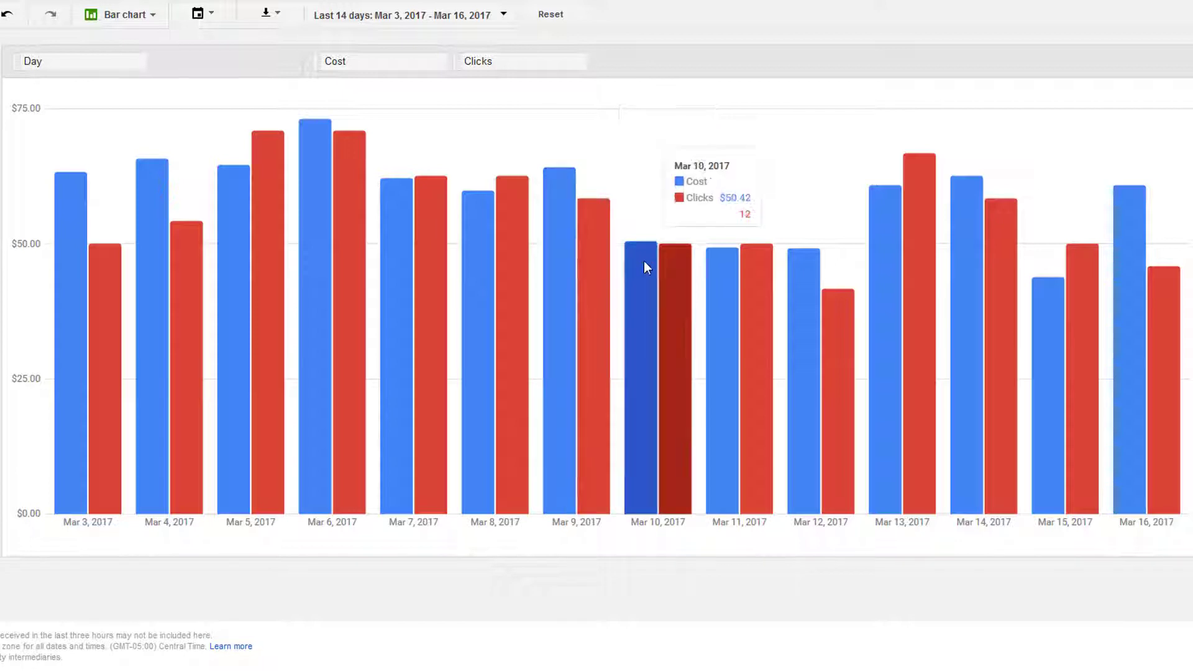
click(752, 272)
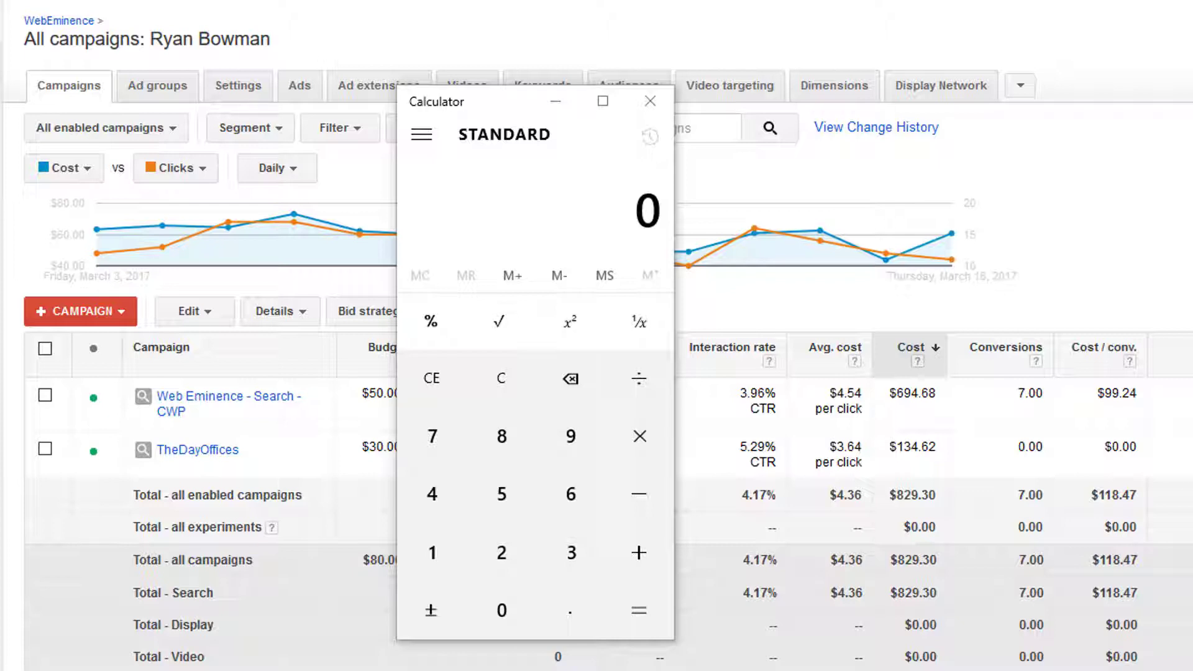
Move Calculator clear of the campaign table and divide a 2000 monthly budget by 30 days
drag(492, 113, 155, 146)
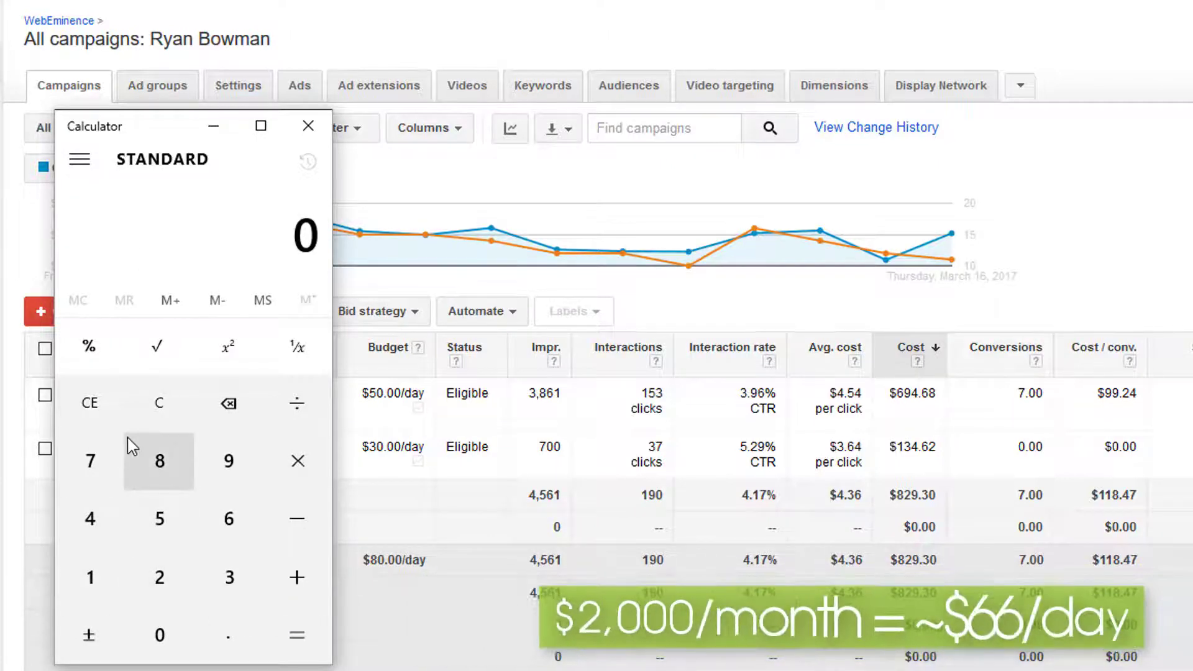
text(2000)
key(slash)
text(30)
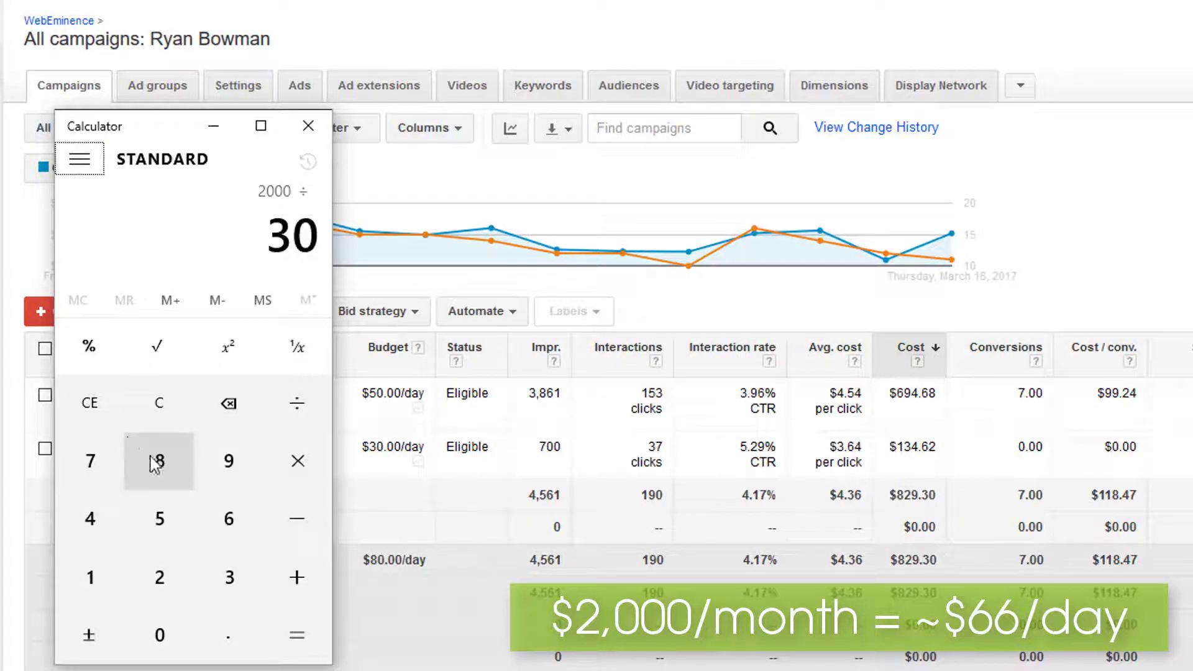
click(299, 634)
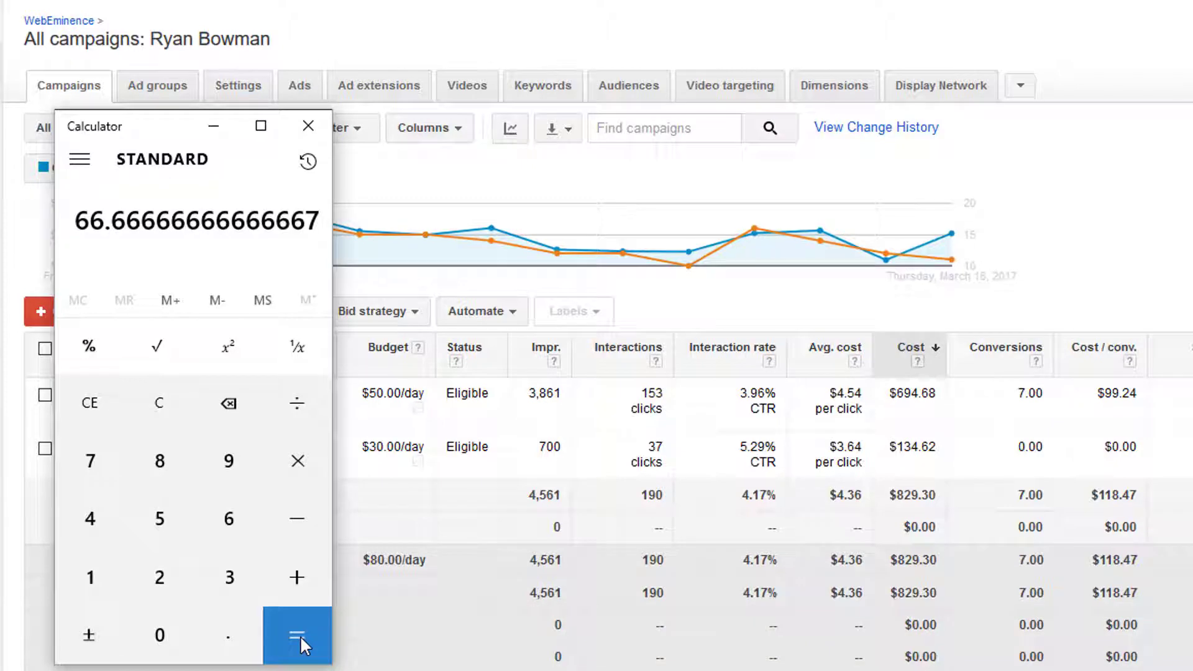
Clear the calculator and divide the 2000 monthly budget by 22 days
click(172, 431)
text(2000)
key(slash)
text(22)
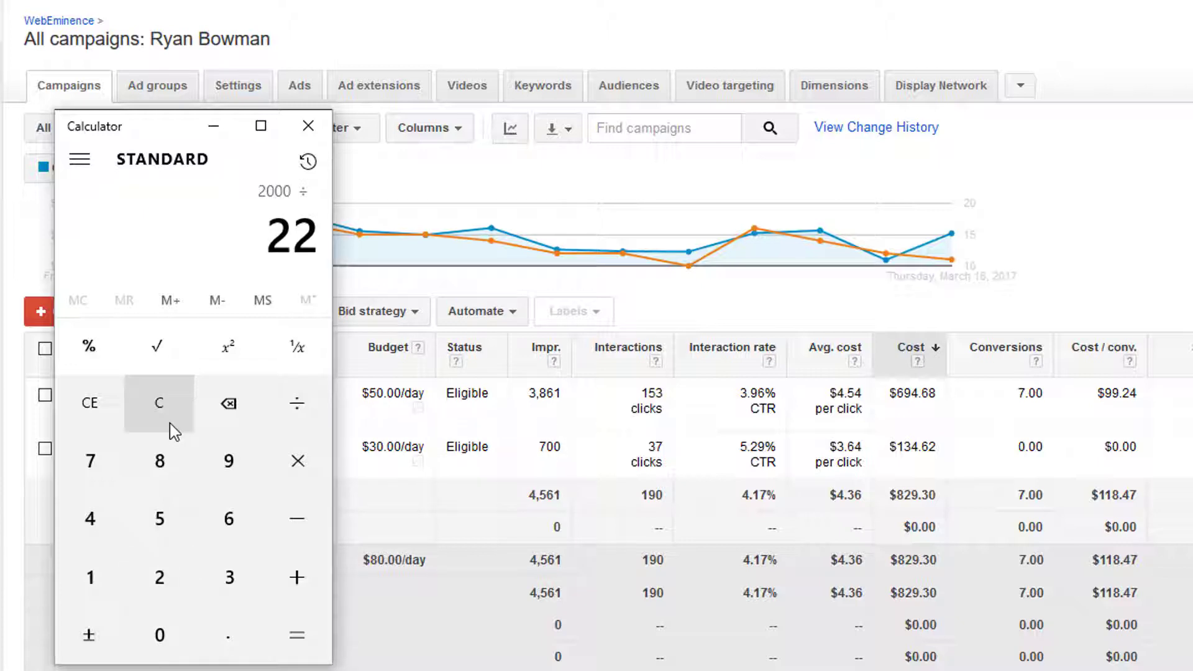
key(Return)
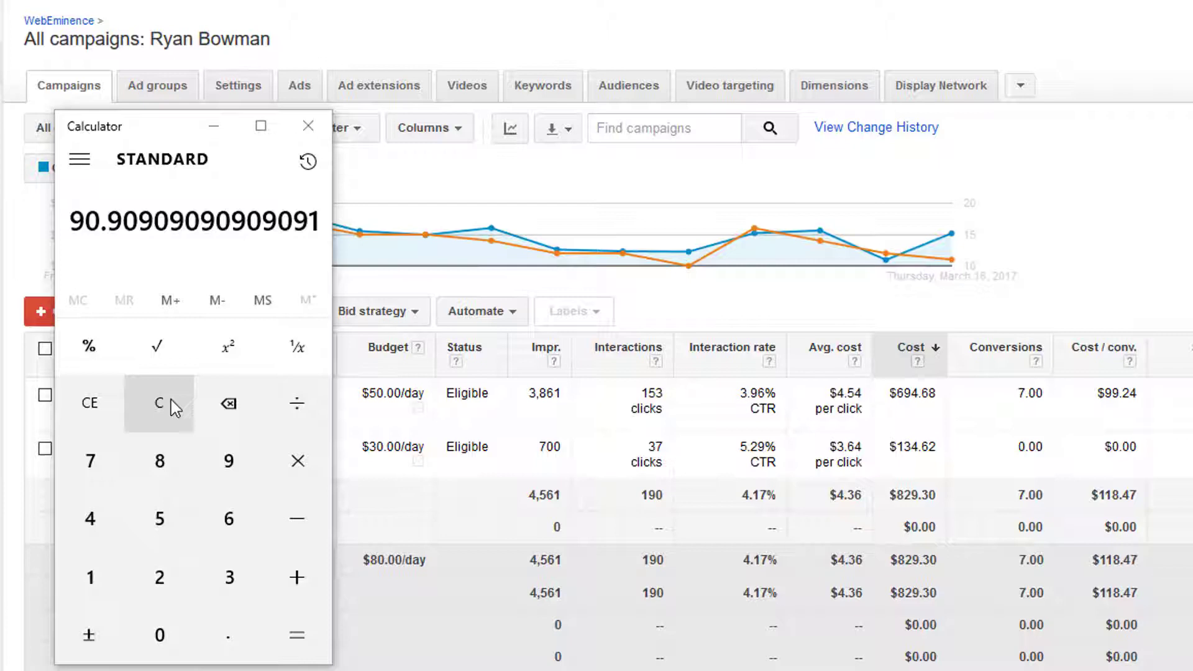
Clear the calculator and multiply a cost per click of 2 by 30 clicks
click(170, 400)
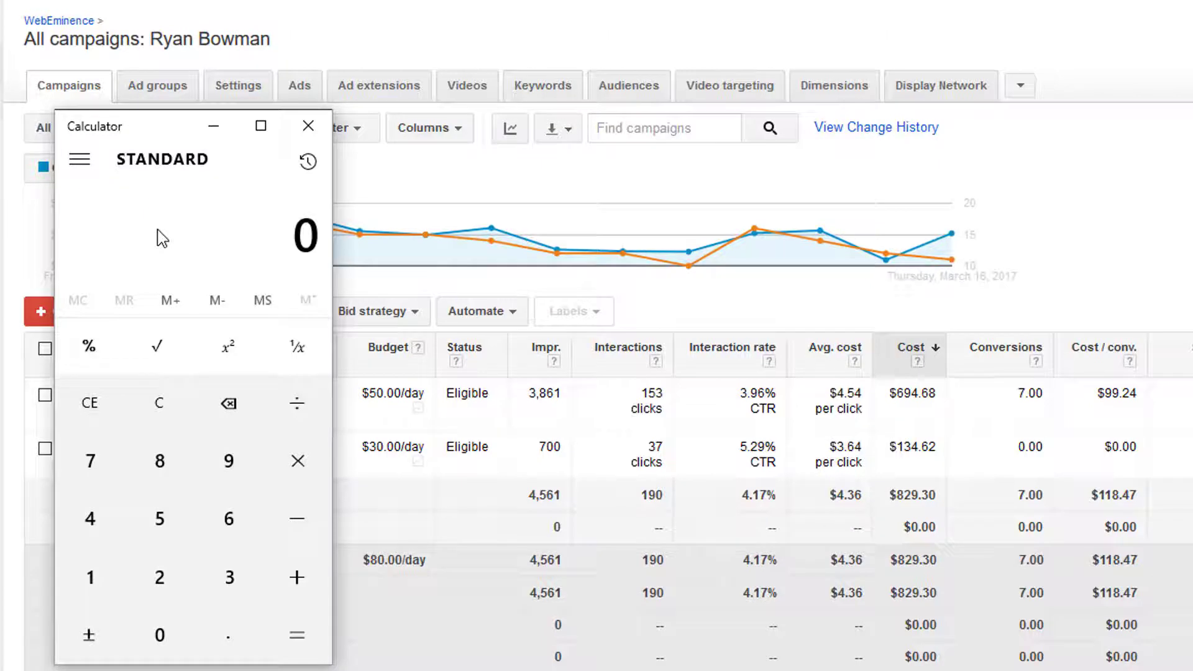
key(2)
key(asterisk)
key(3)
key(0)
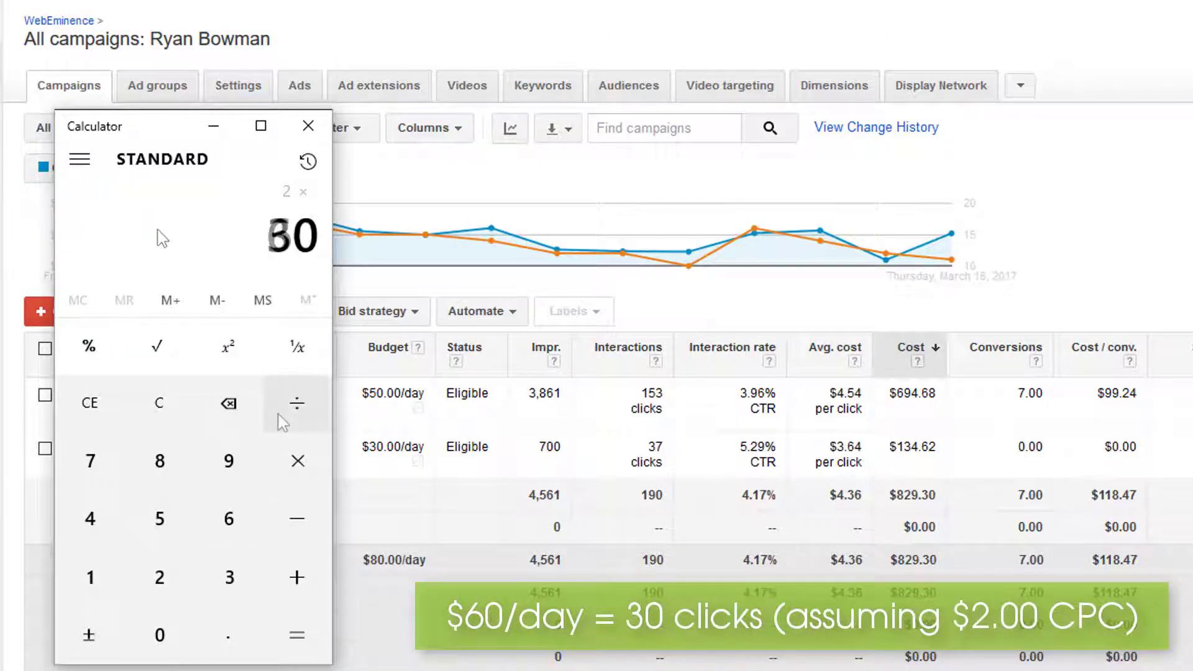
key(Return)
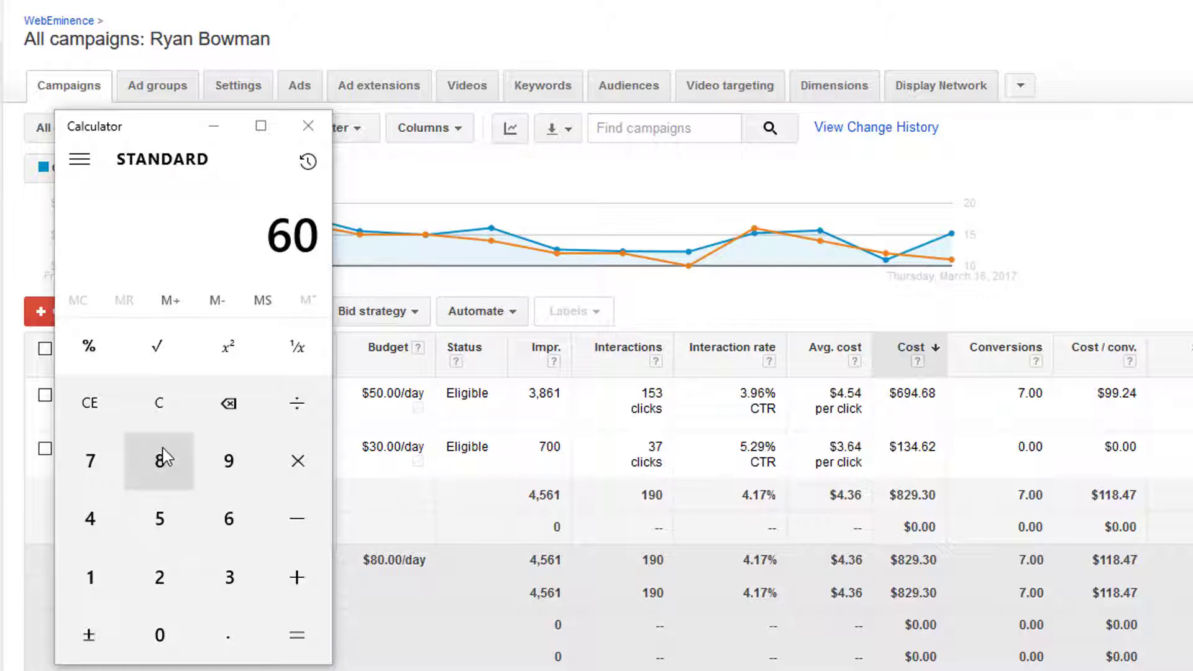
drag(159, 128, 248, 152)
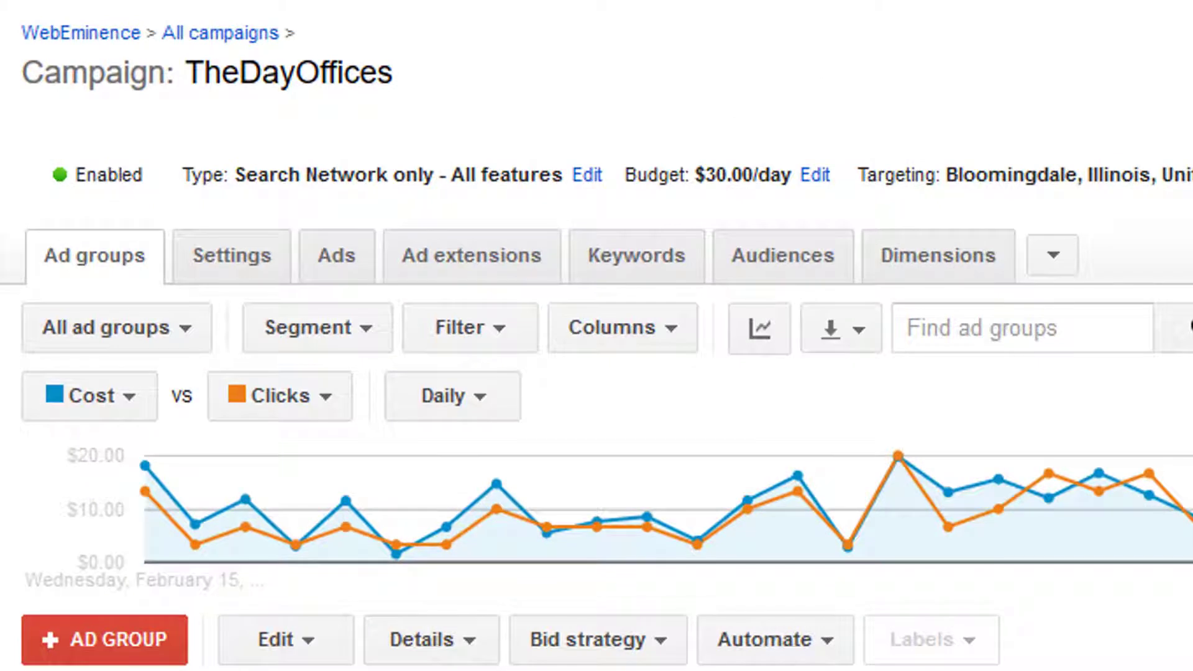
Highlight the daily budget of the TheDayOffices campaign and examine its cost and clicks graph
drag(619, 177, 790, 189)
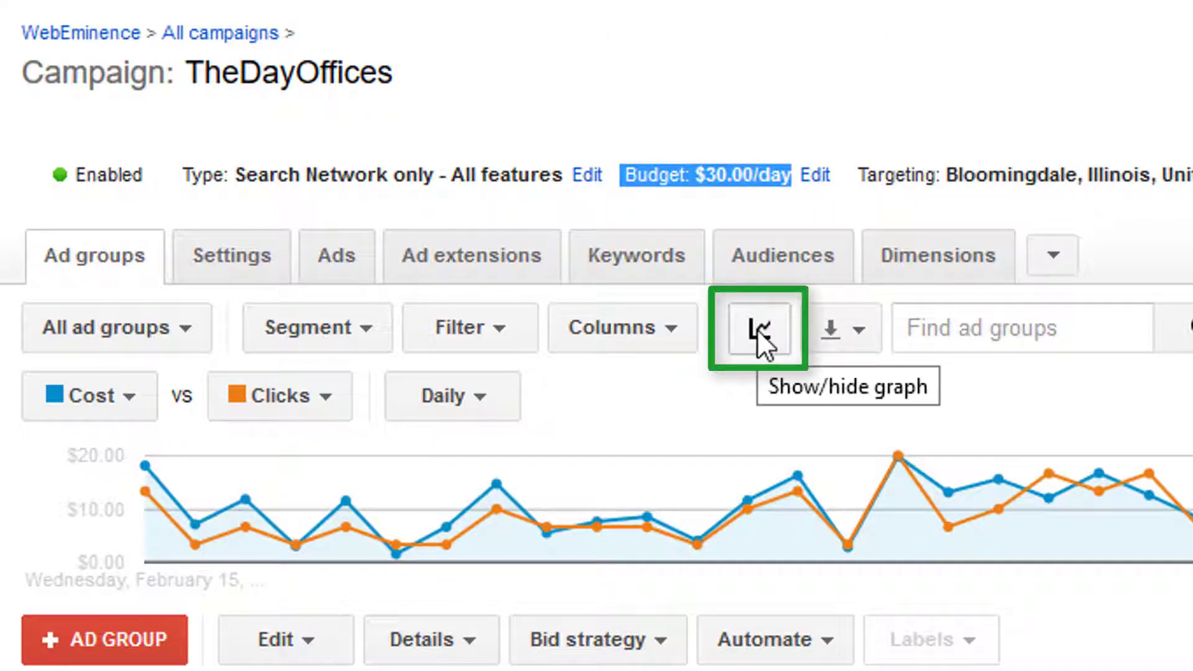
mouse_move(281, 550)
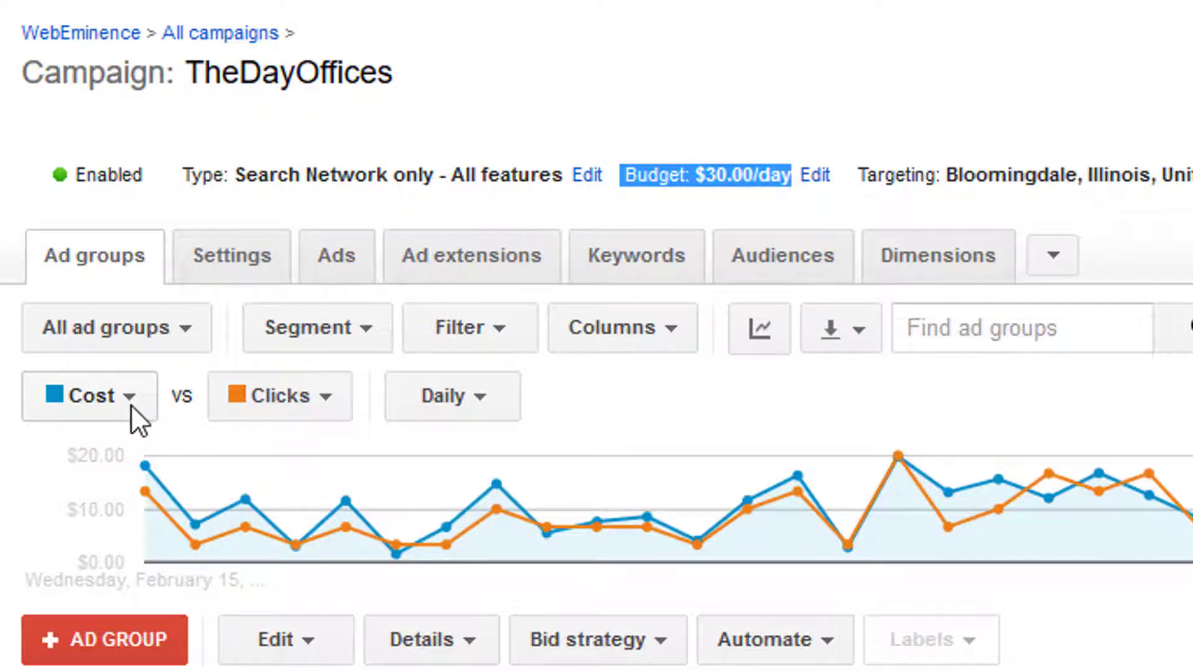
mouse_move(249, 489)
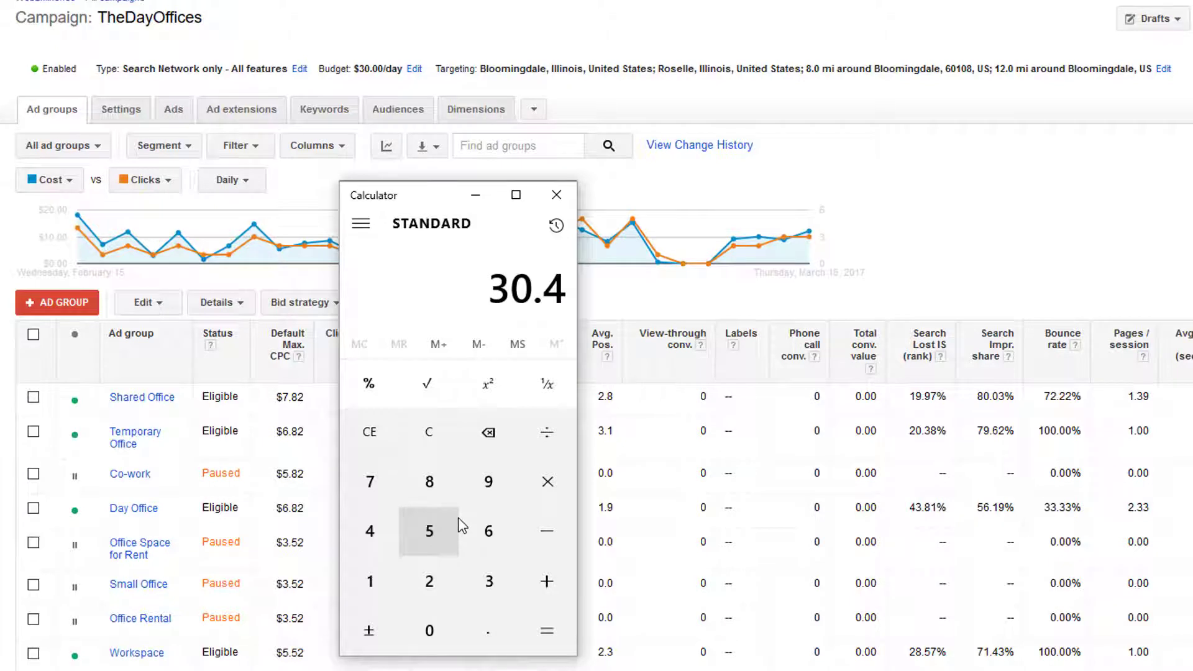
Multiply 30.4 by the daily budget of 30 in the calculator, and clear it to enter 30.4 again
key(asterisk)
text(30)
key(Return)
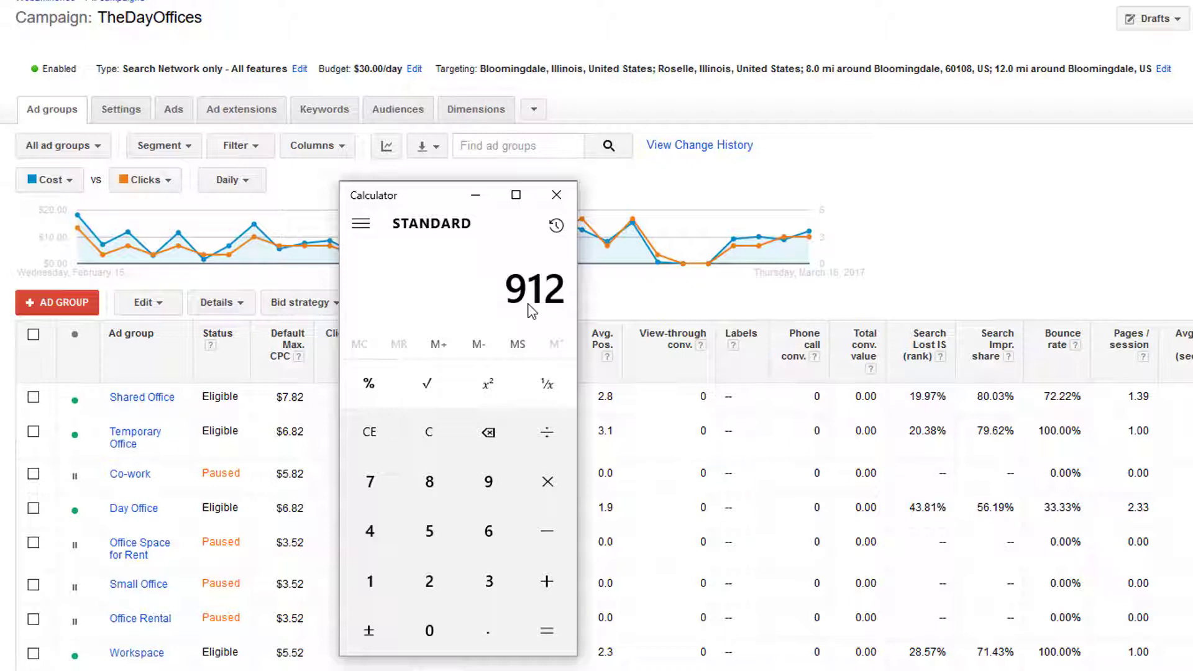
click(444, 430)
text(30.4)
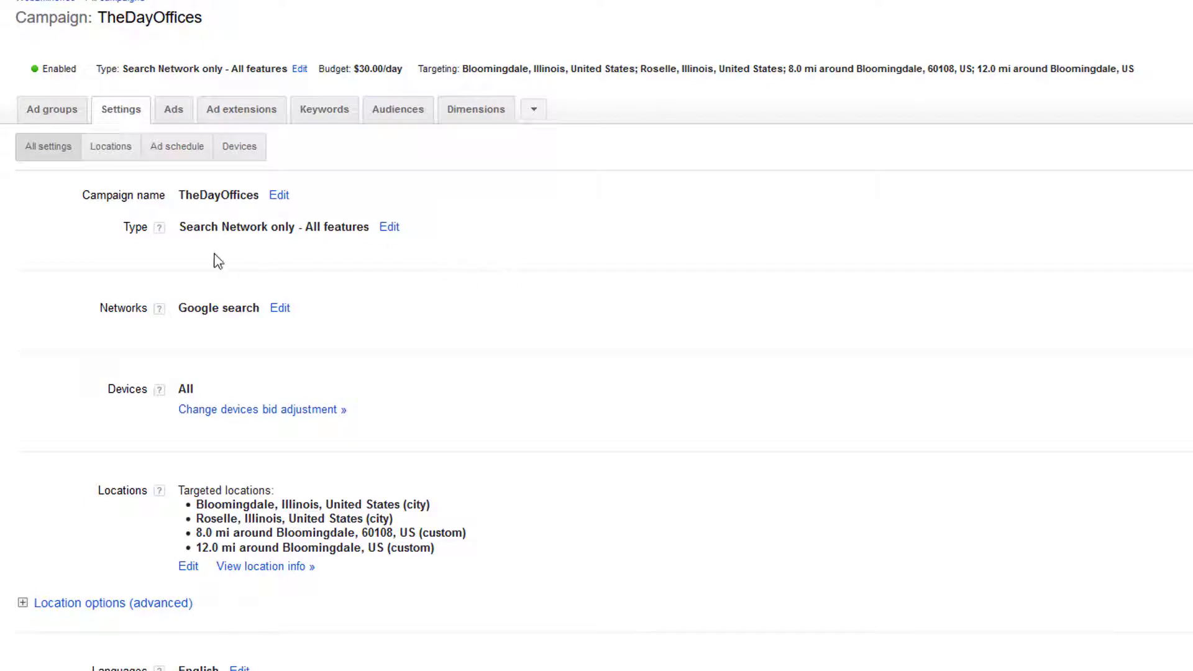
Read the delivery method help in the TheDayOffices campaign settings and open the delivery method for editing
scroll(55, 233, down, 1)
scroll(56, 234, down, 3)
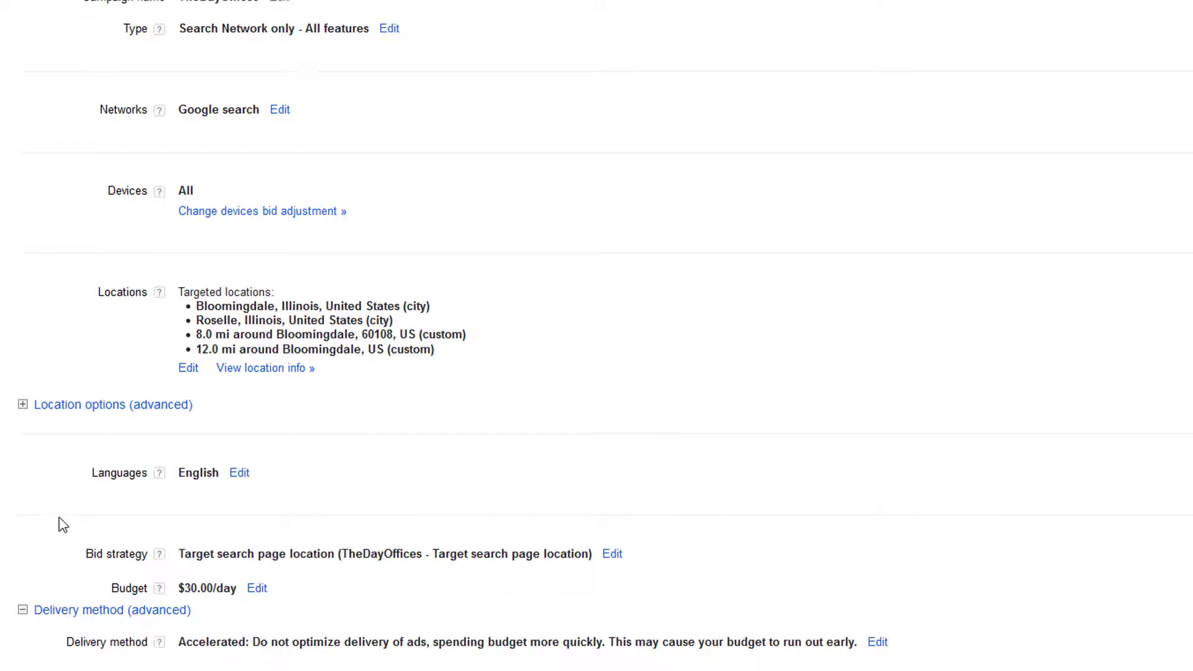
scroll(58, 525, up, 3)
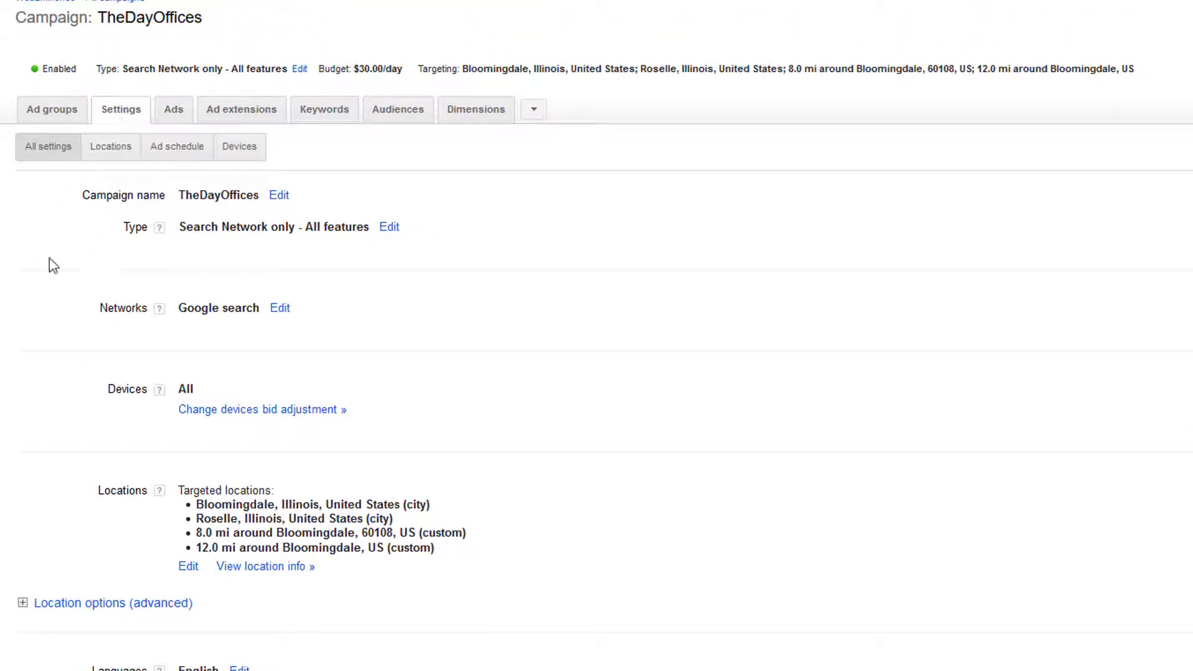
scroll(41, 348, down, 2)
scroll(38, 385, down, 2)
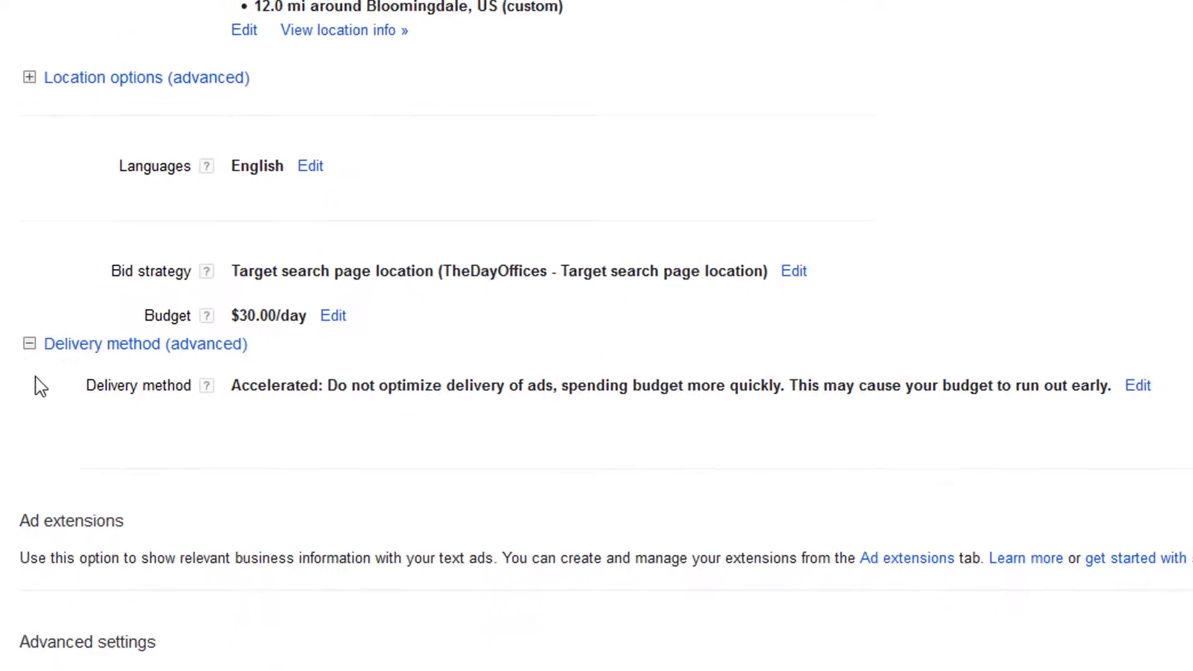
click(207, 387)
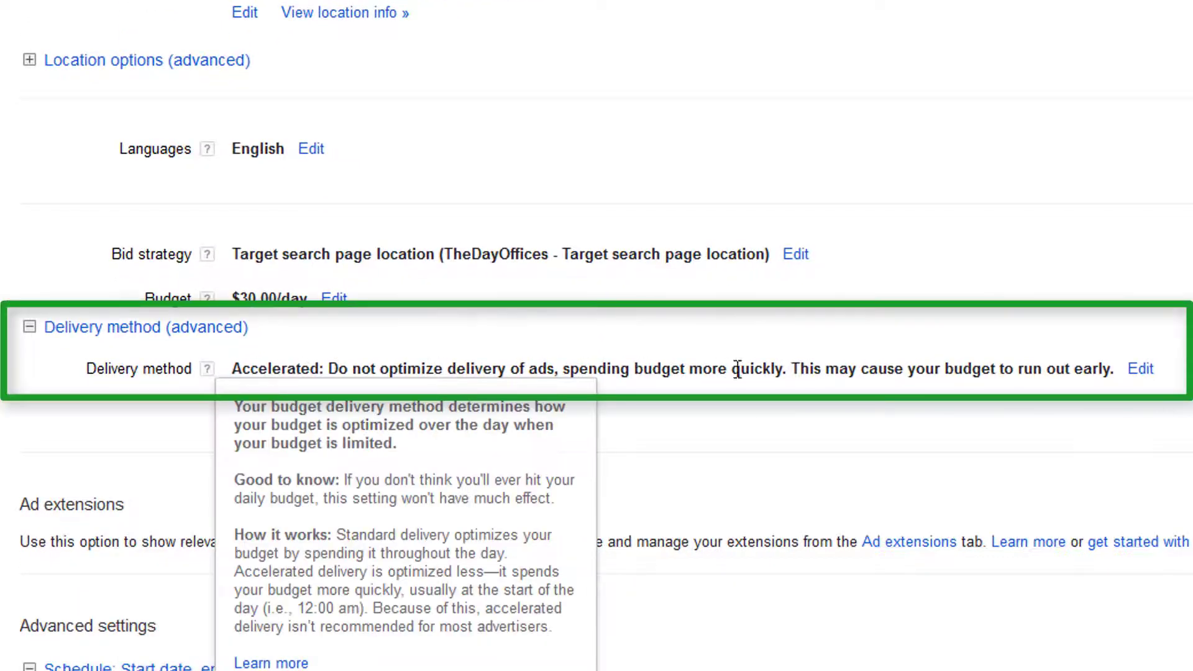
click(737, 369)
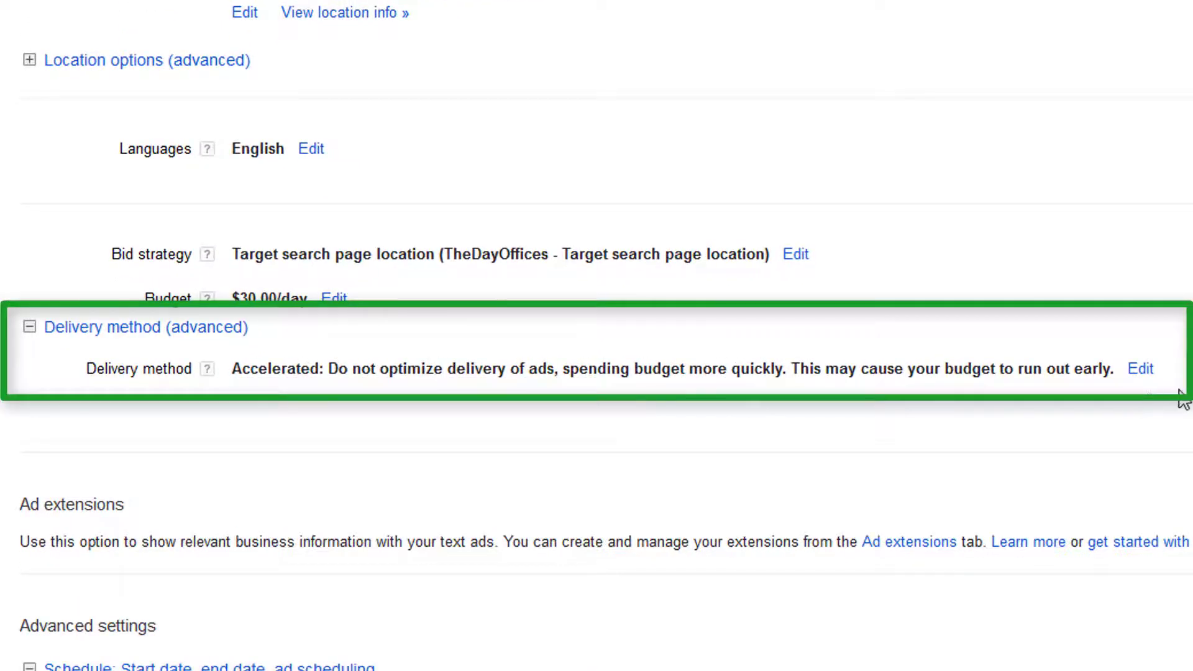
click(1143, 370)
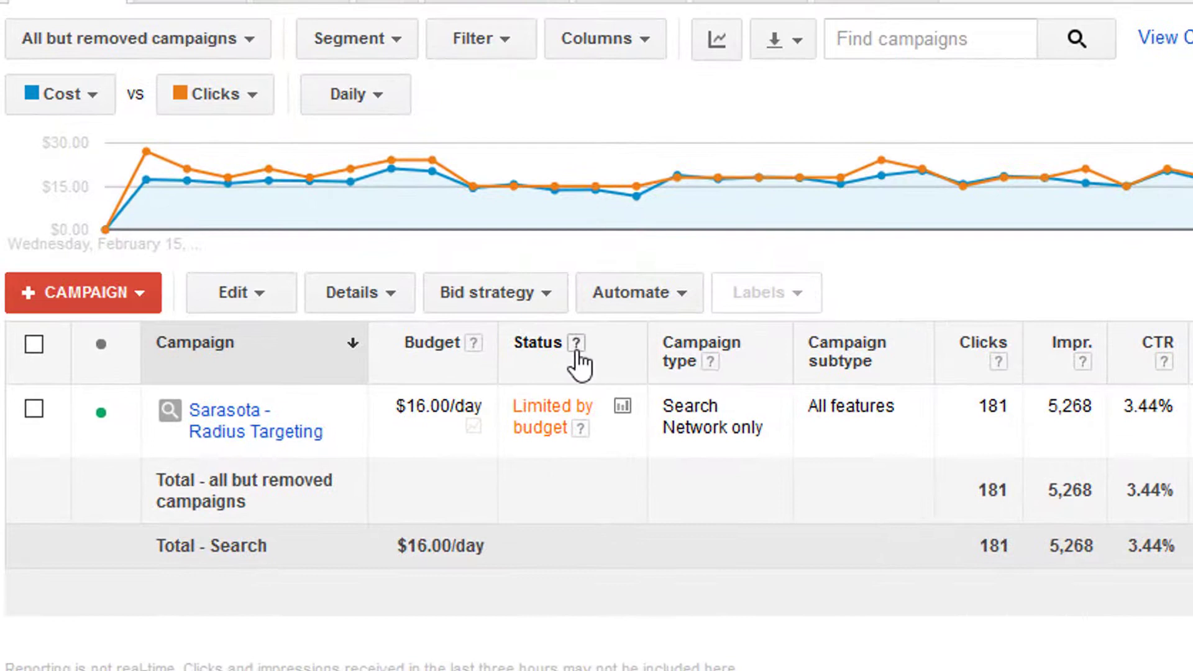
Examine the "Limited by budget" status of the Sarasota - Radius Targeting campaign through the status help texts and its budget recommendation
click(488, 297)
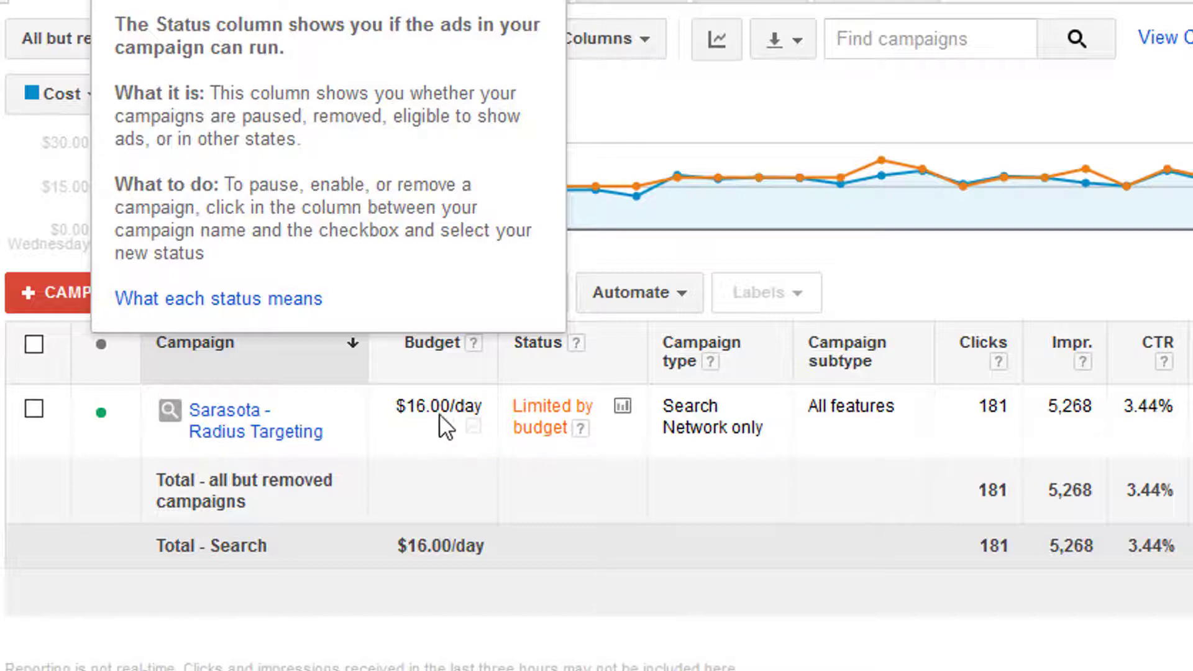
click(856, 625)
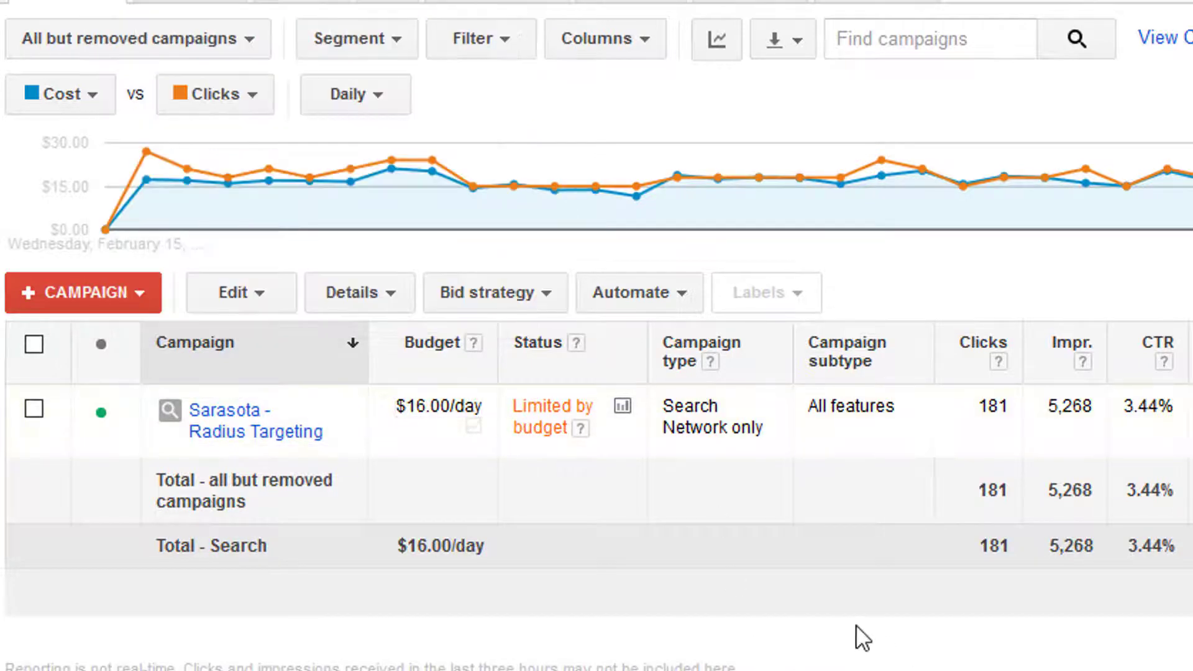
click(579, 429)
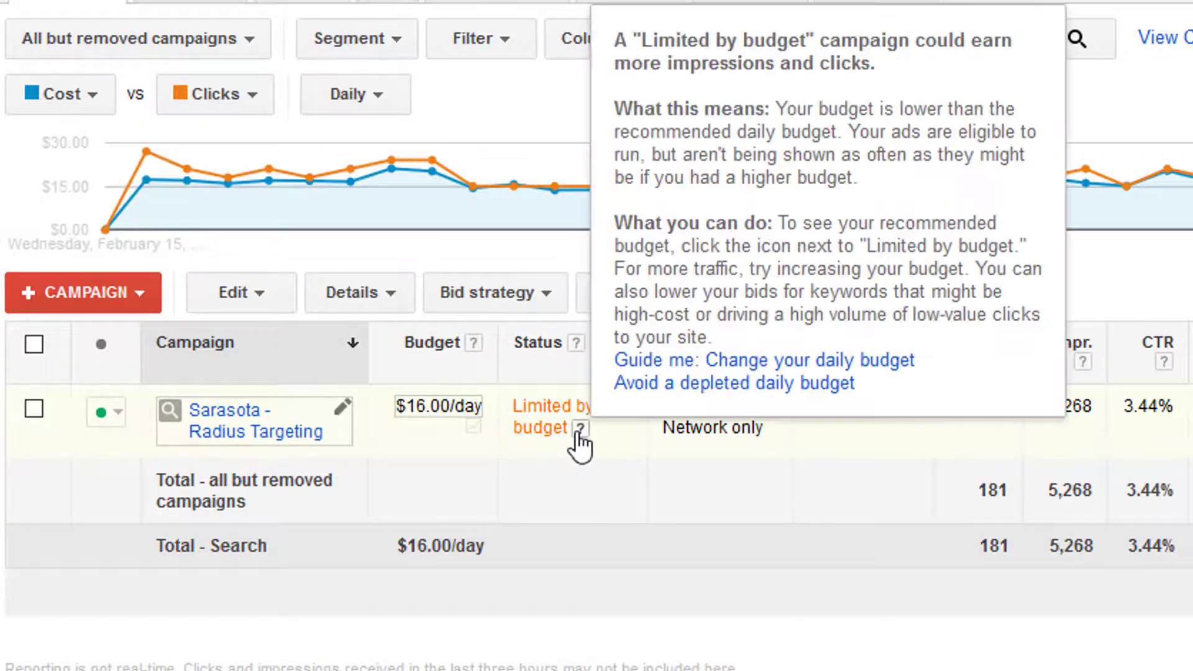
click(624, 465)
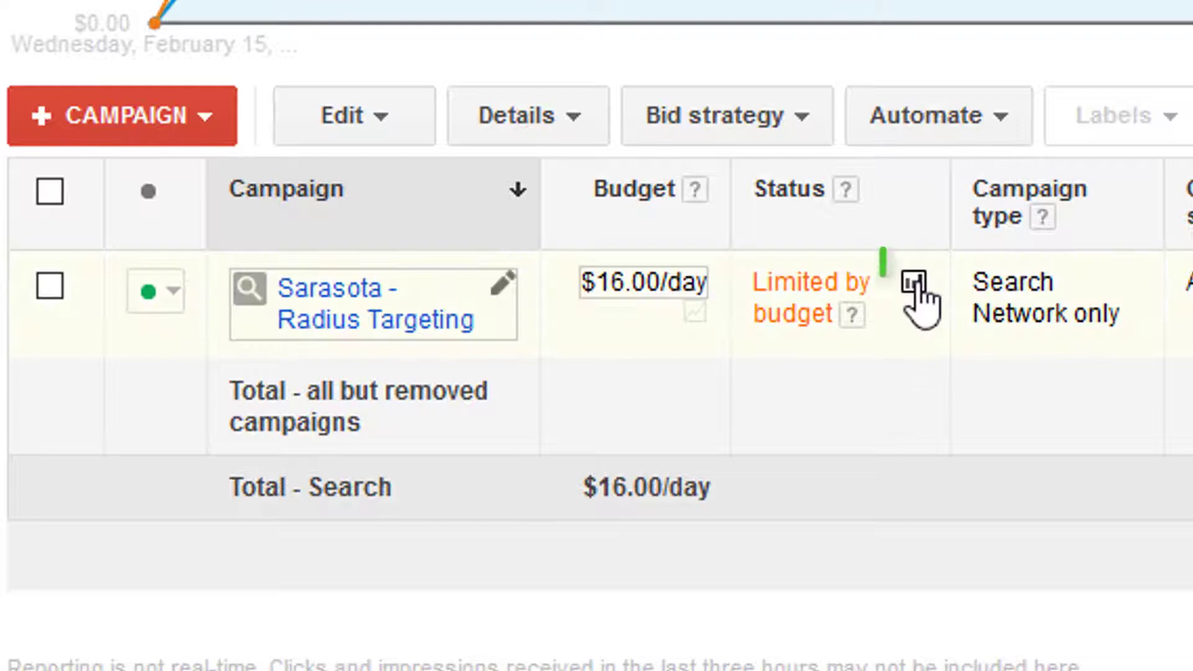
click(915, 284)
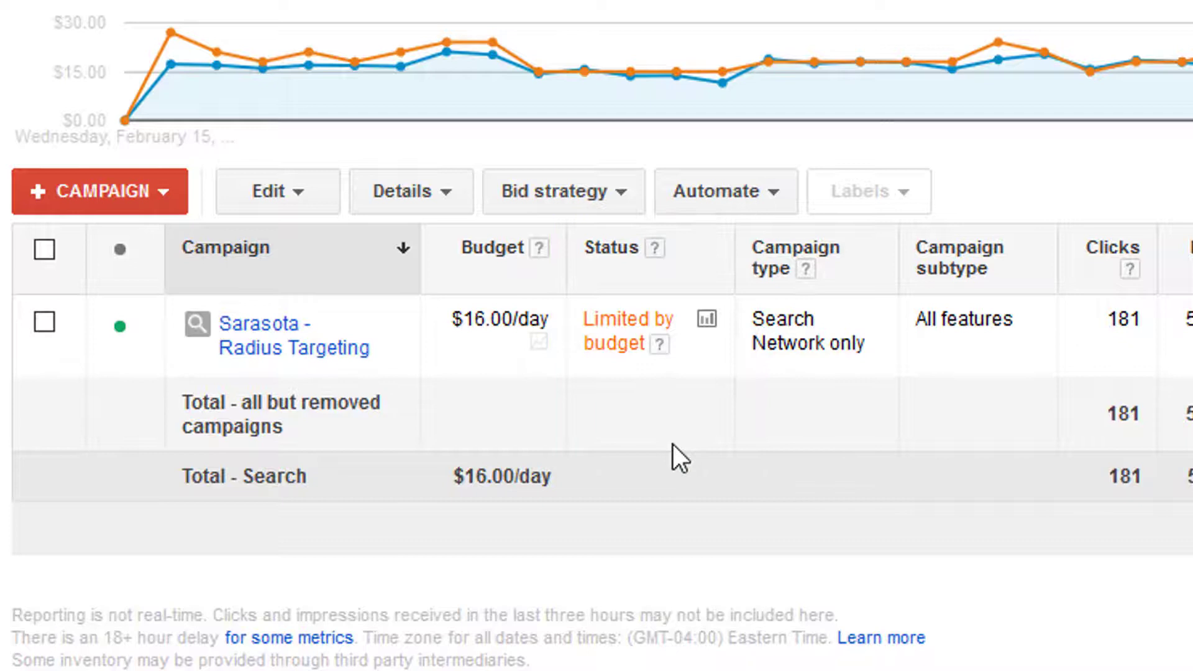
mouse_move(476, 371)
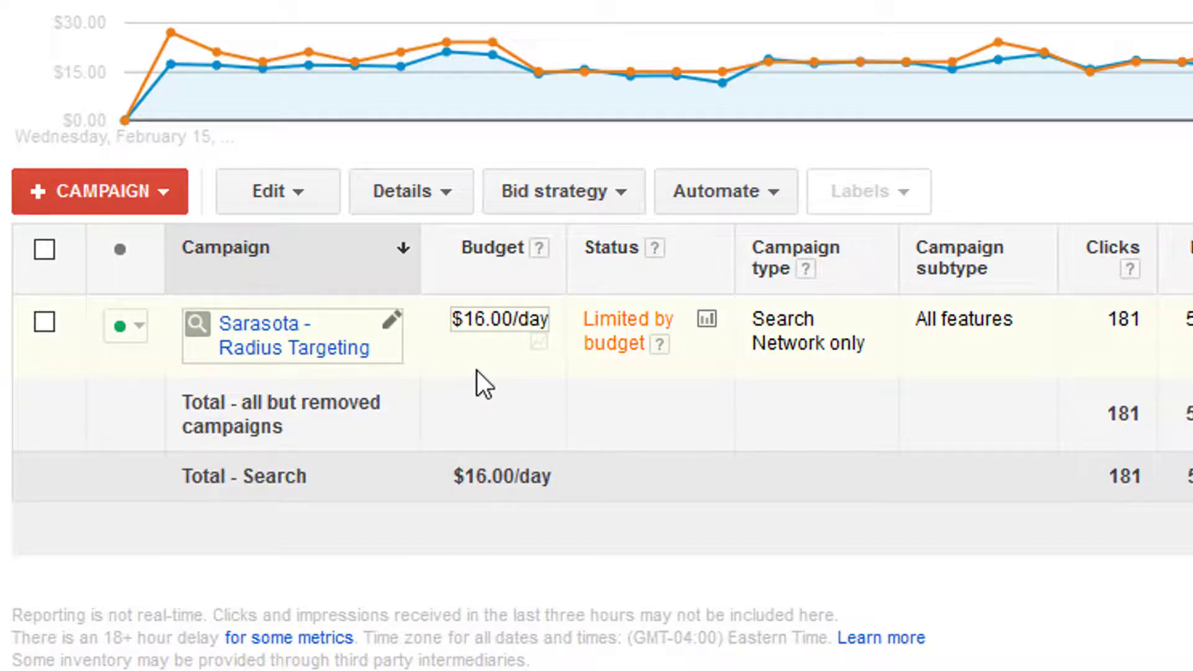
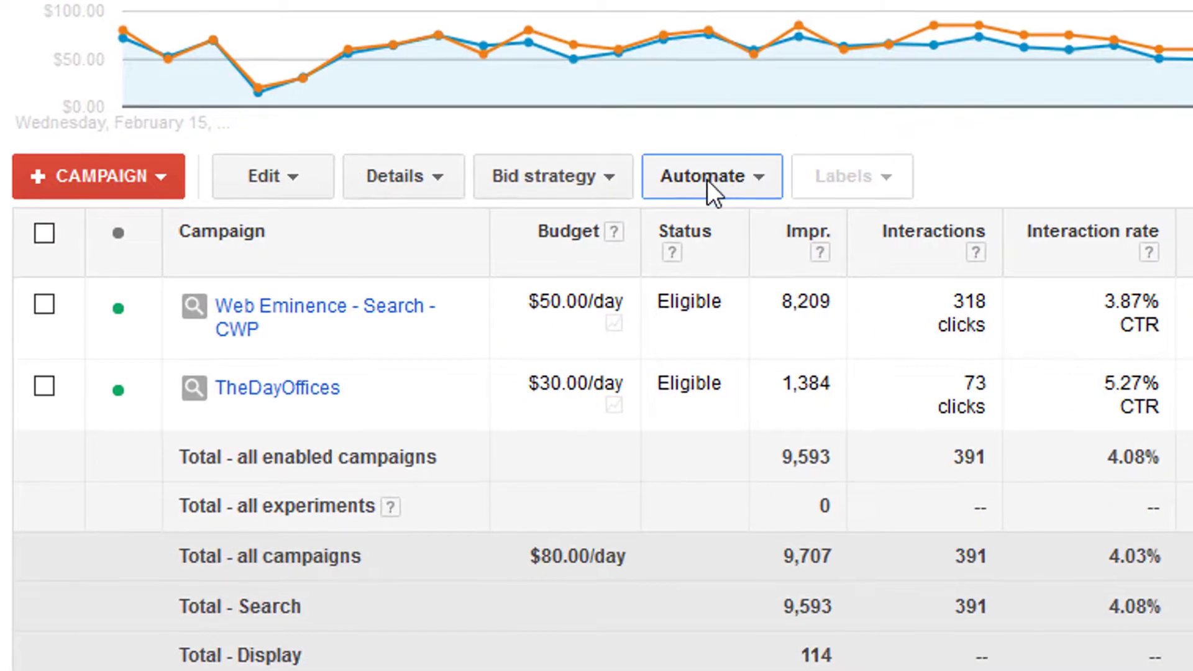
Start an automated send-email rule for campaigns and apply it only to the selected TheDayOffices campaign
click(758, 174)
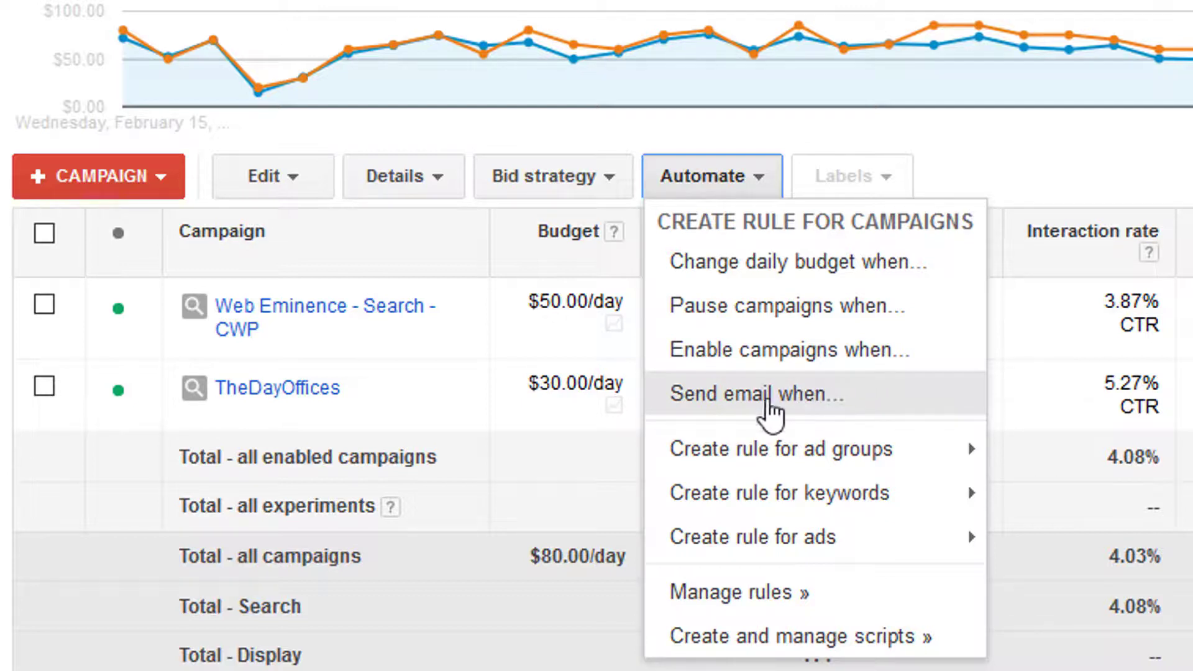
click(882, 401)
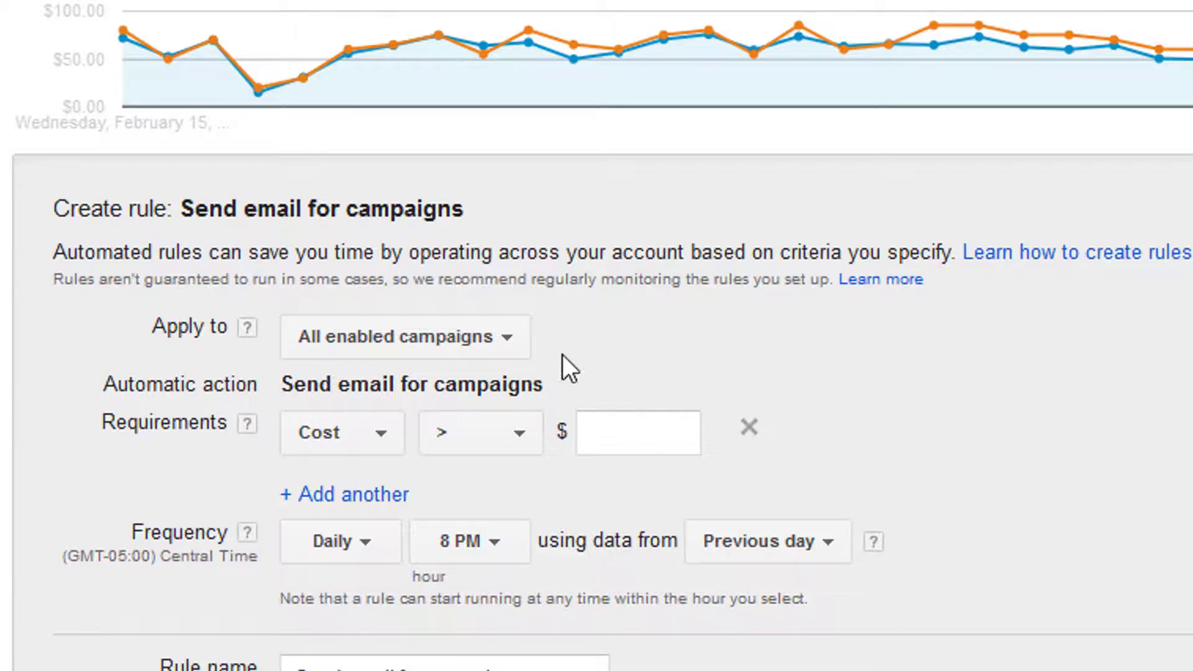
click(504, 338)
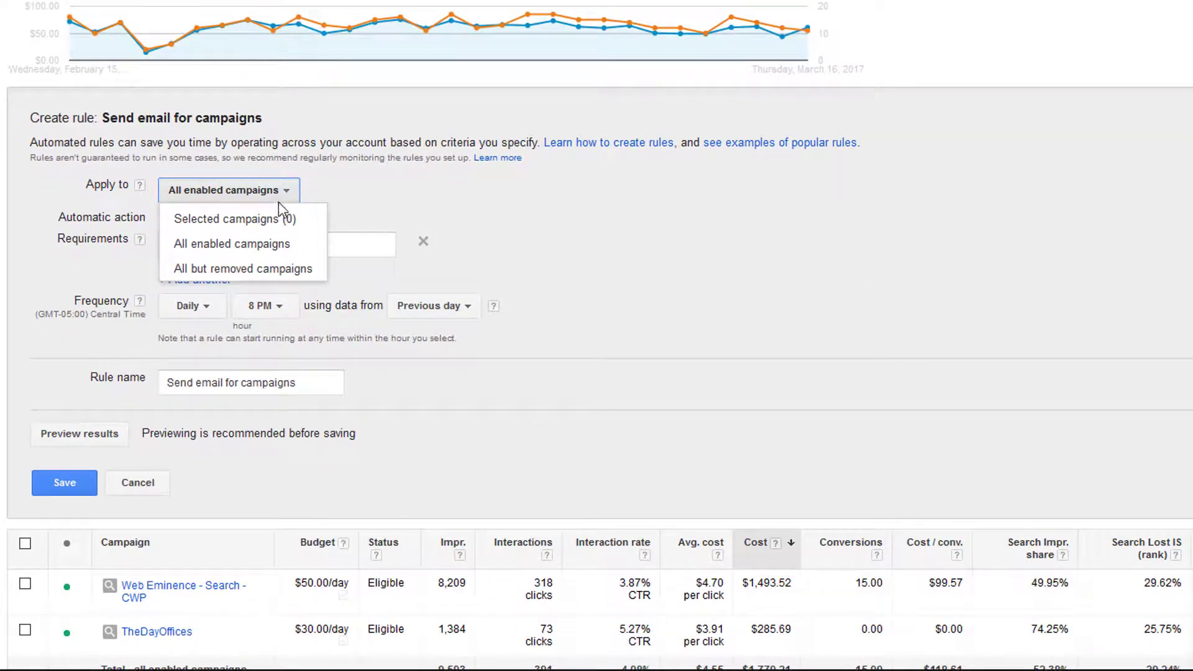
click(24, 629)
click(323, 218)
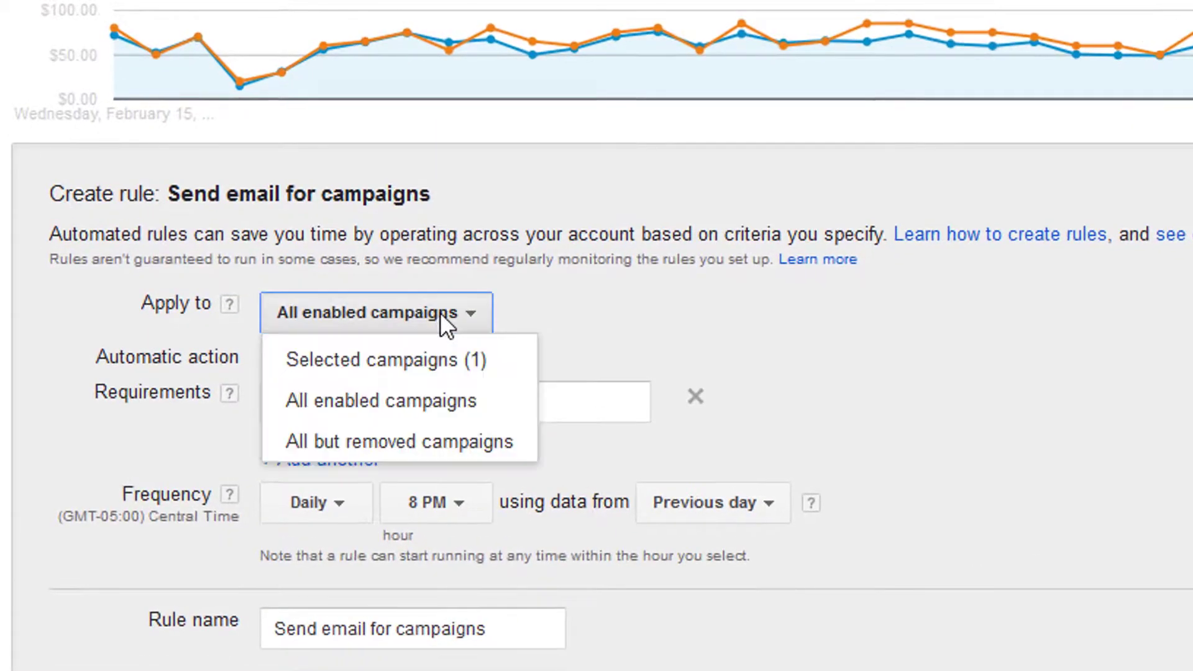
click(415, 362)
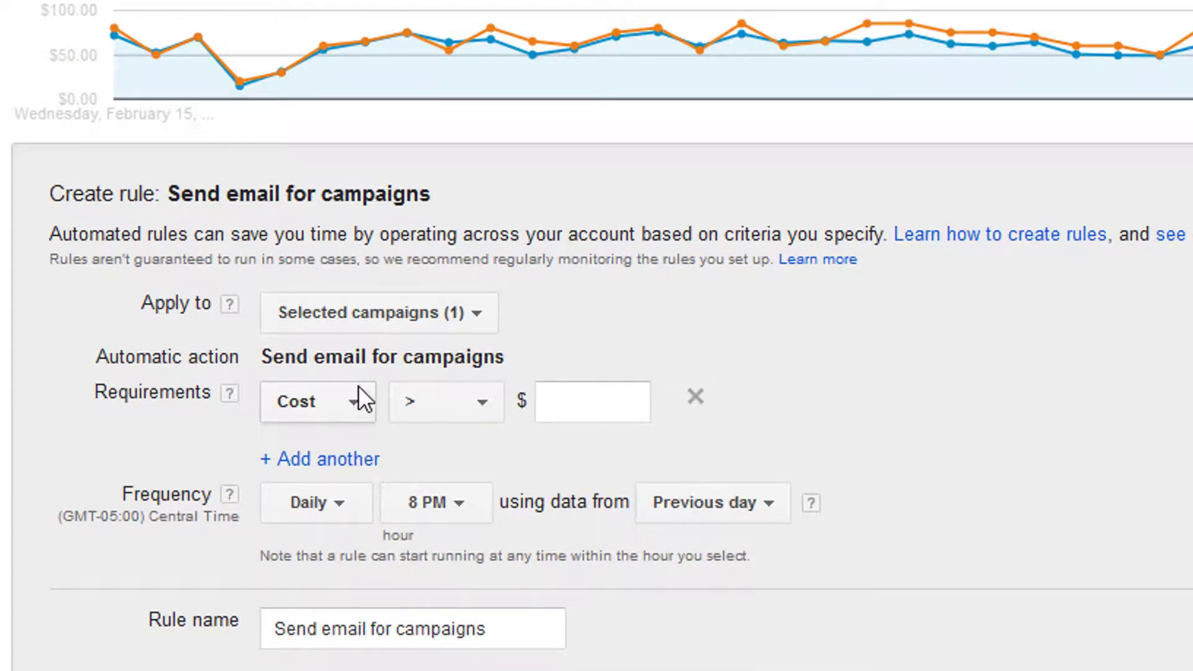
Set the email rule's requirement to cost greater than $25 and review its frequency and data range options
click(579, 402)
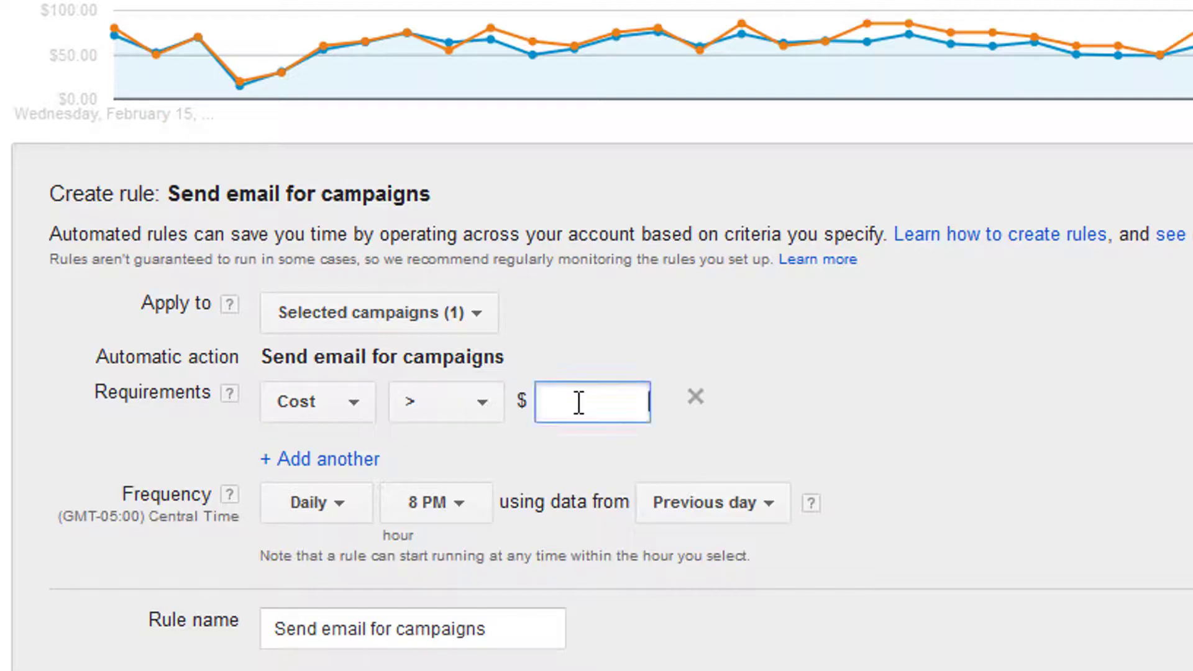
text(25)
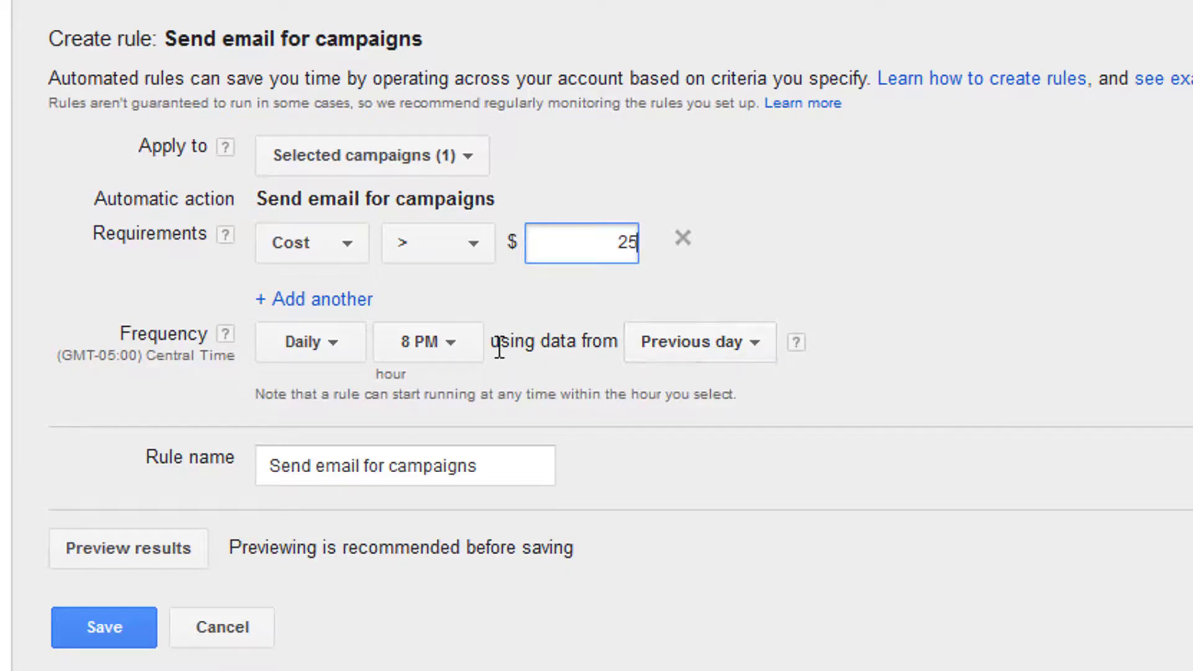
click(346, 348)
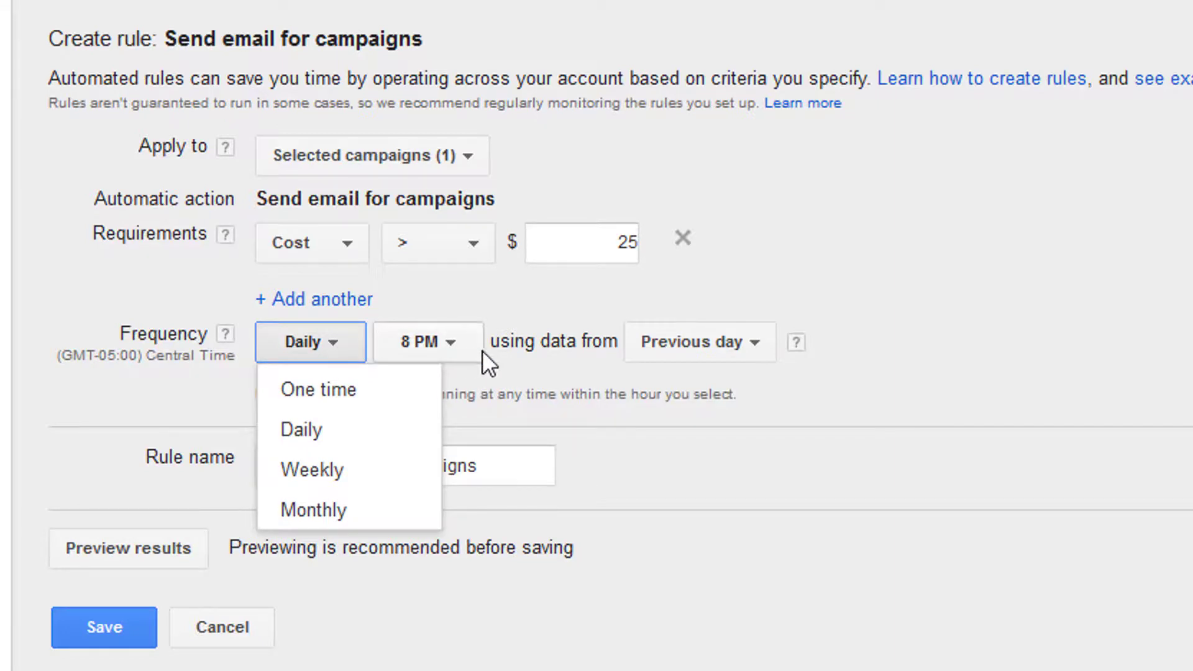
click(744, 341)
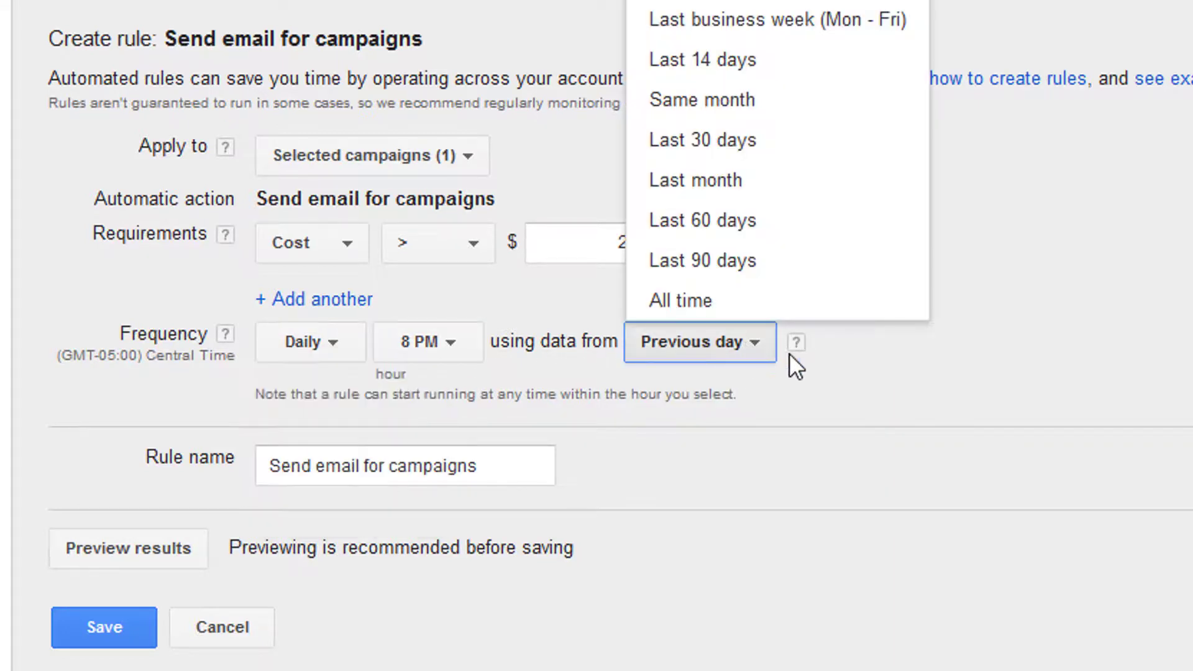
click(1014, 356)
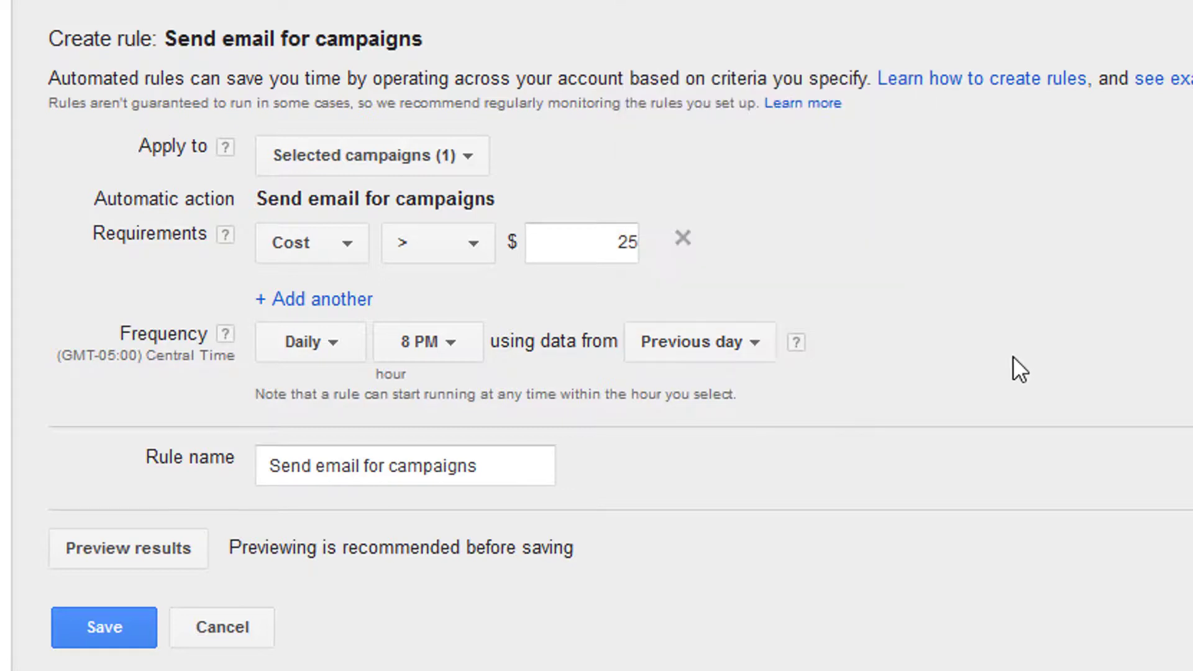
click(589, 240)
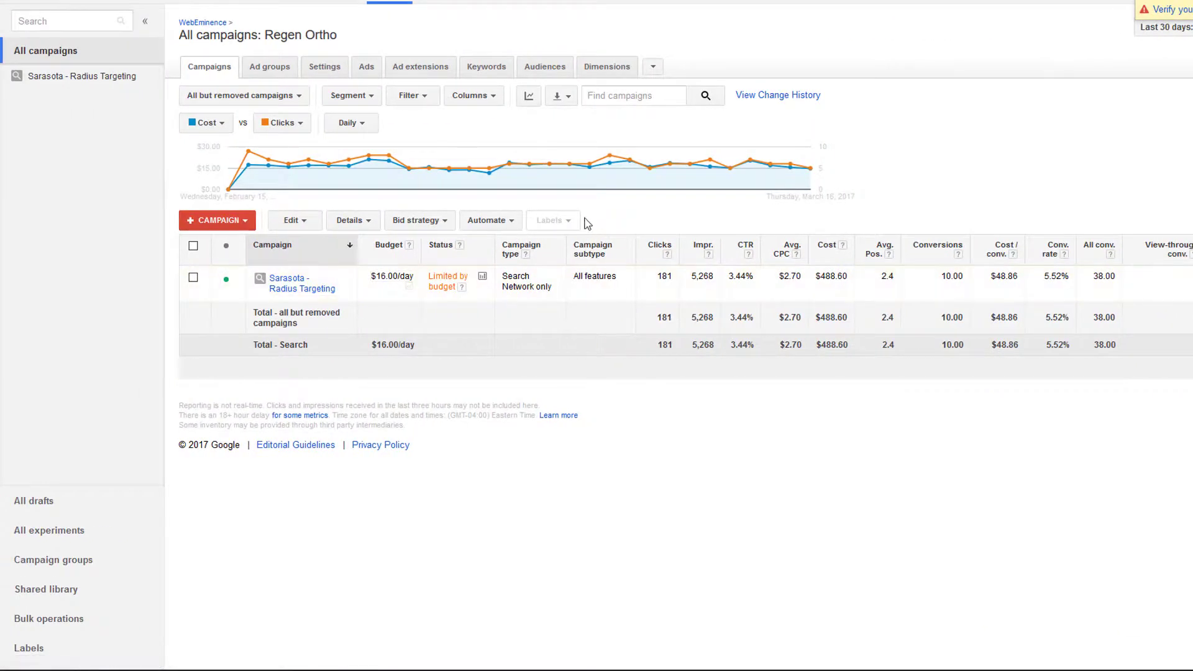
Read the Status column help and the "Limited by budget" explanation for the Sarasota - Radius Targeting campaign
click(459, 246)
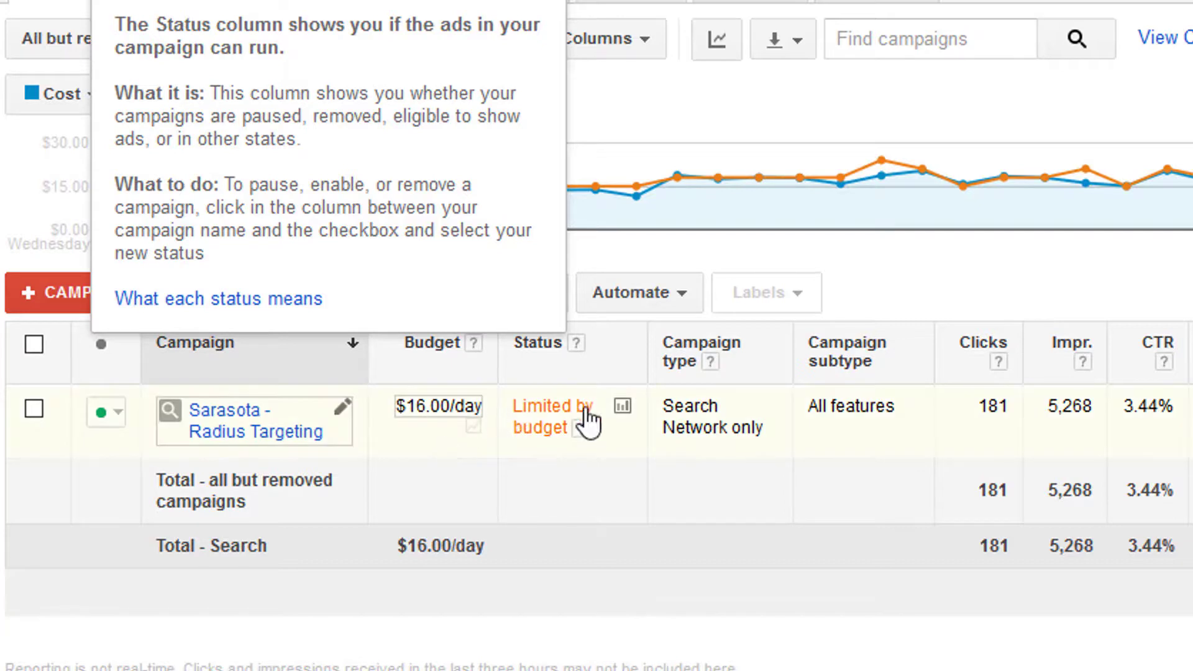
click(908, 640)
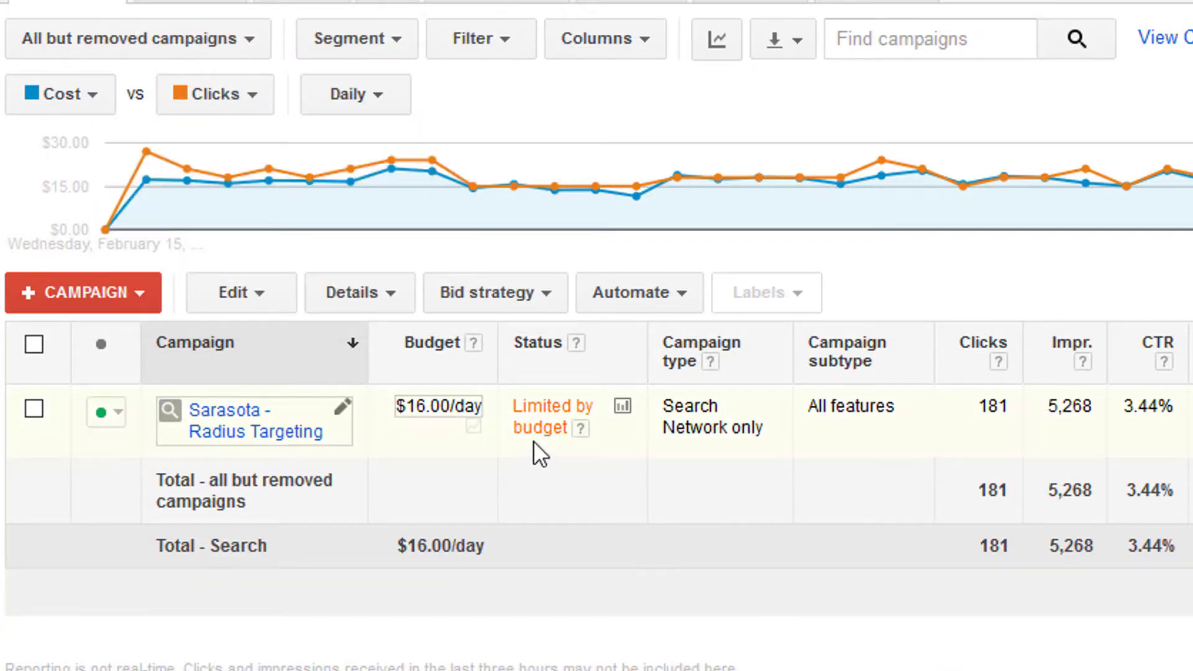
click(579, 430)
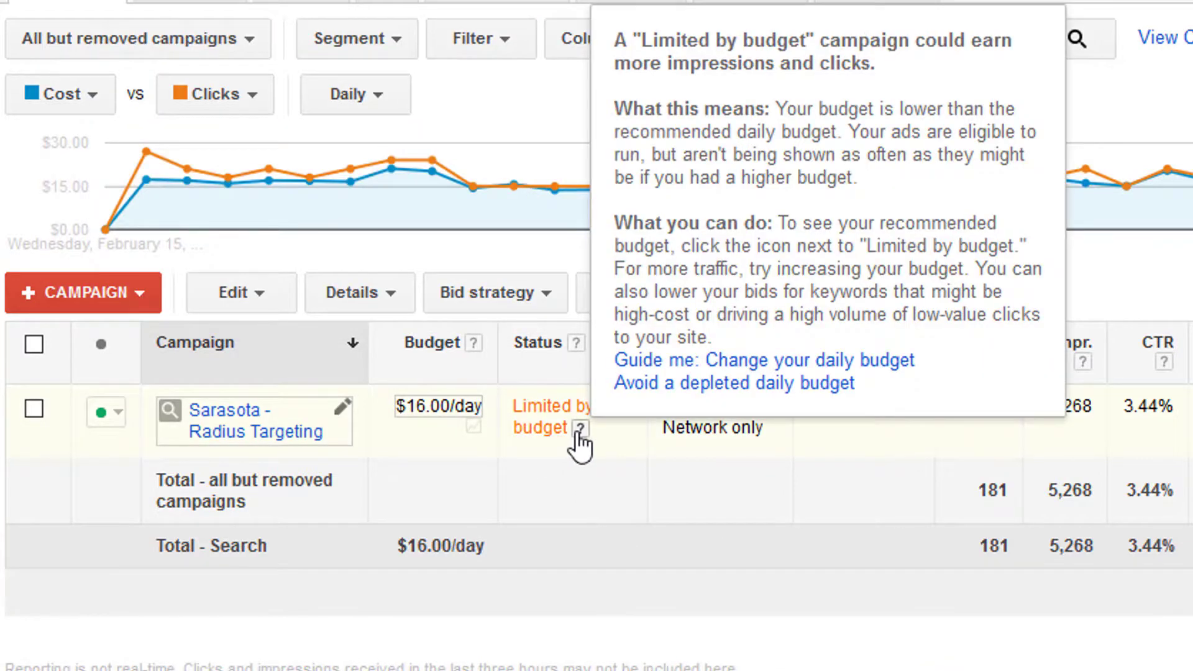
click(624, 465)
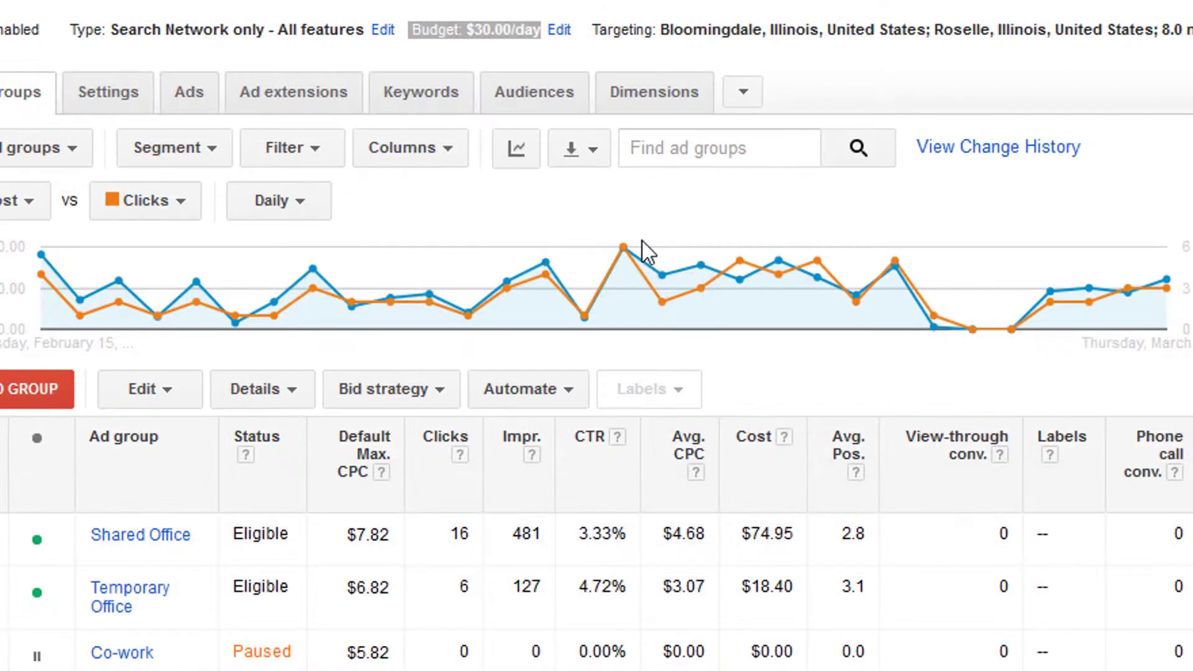